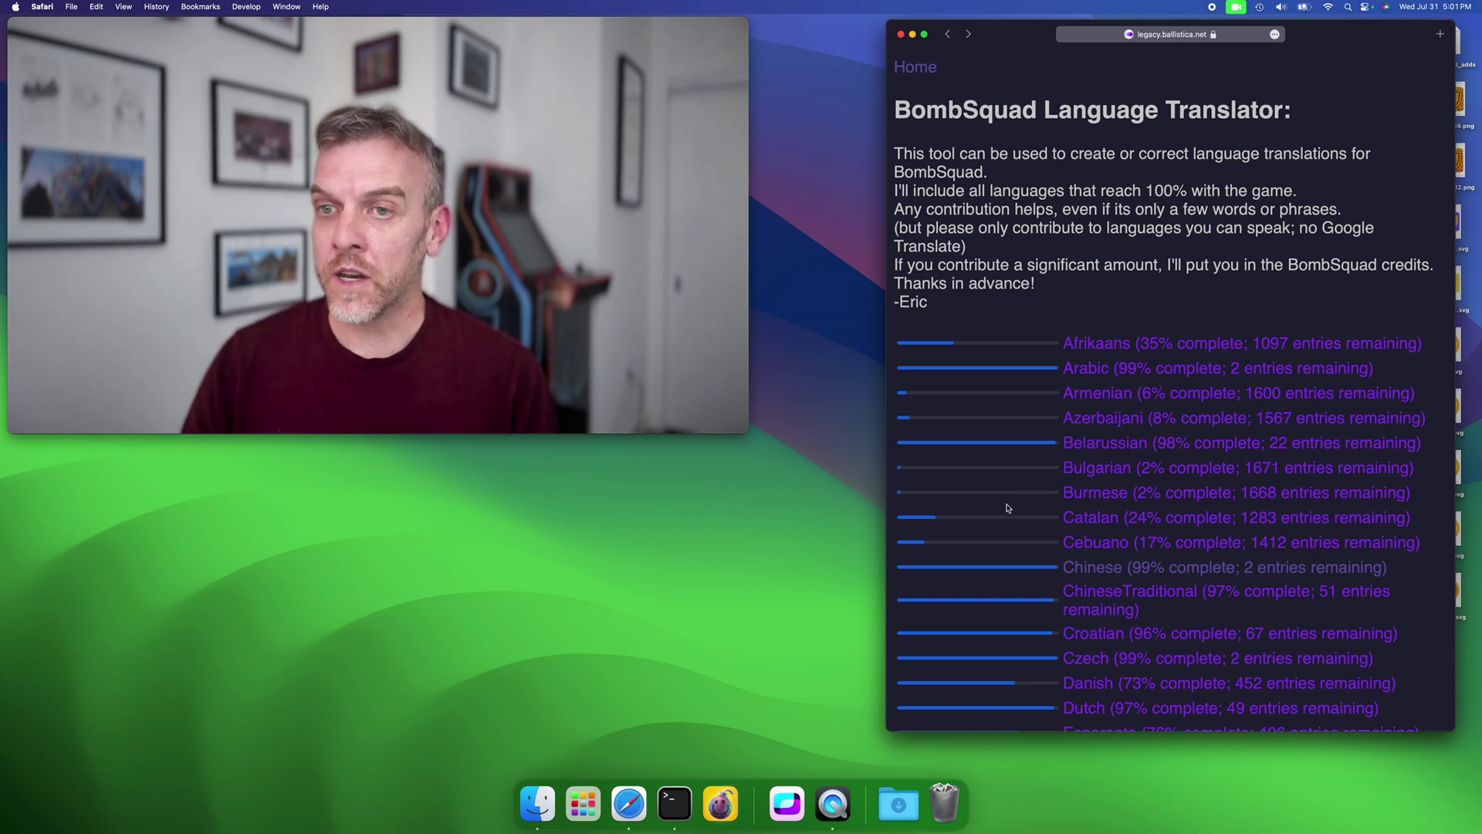
Look through the list of languages and their completion status on the BombSquad Language Translator page
drag(1027, 41, 1039, 39)
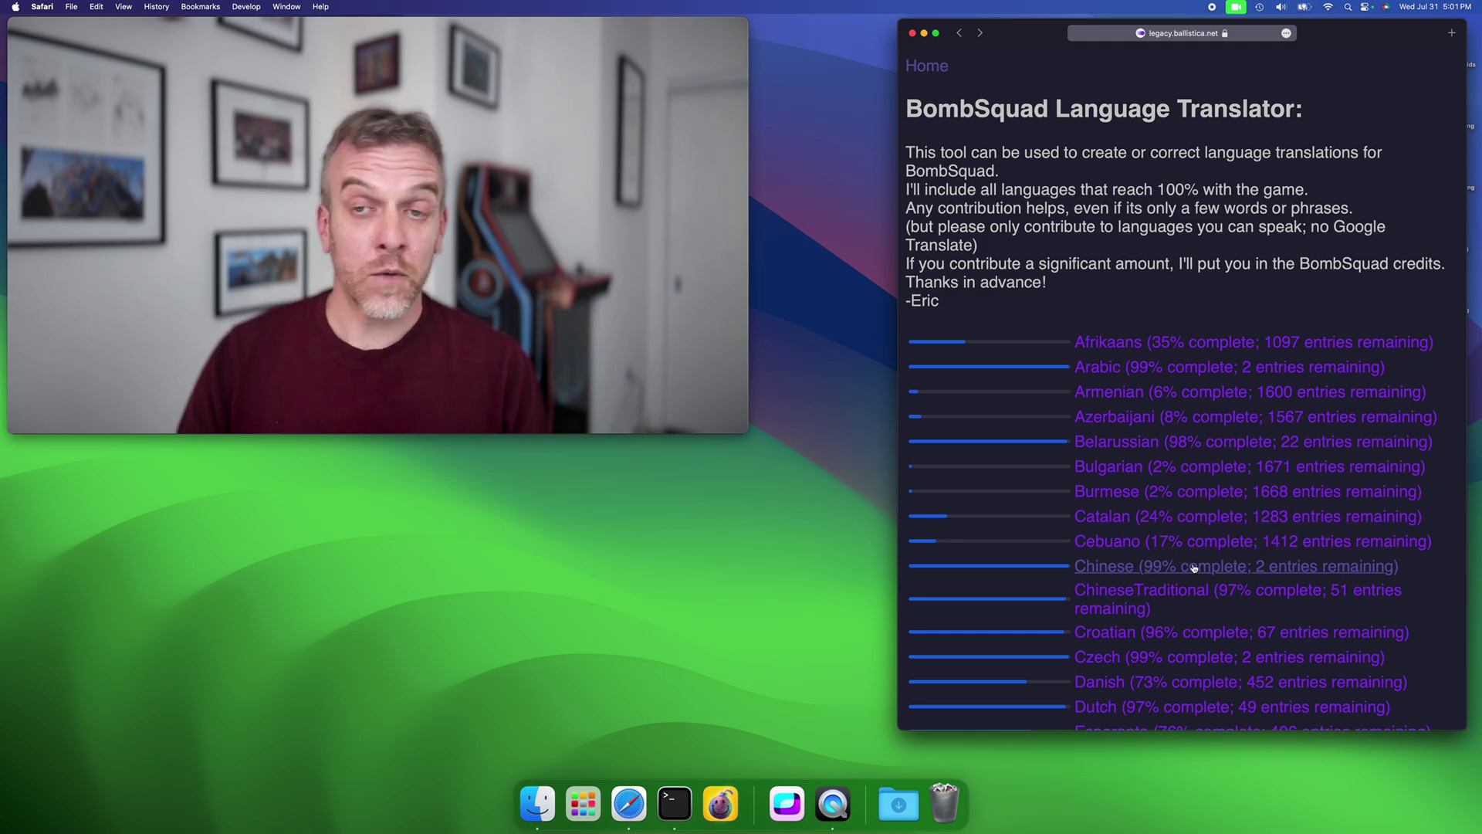
scroll(1100, 523, down, 4)
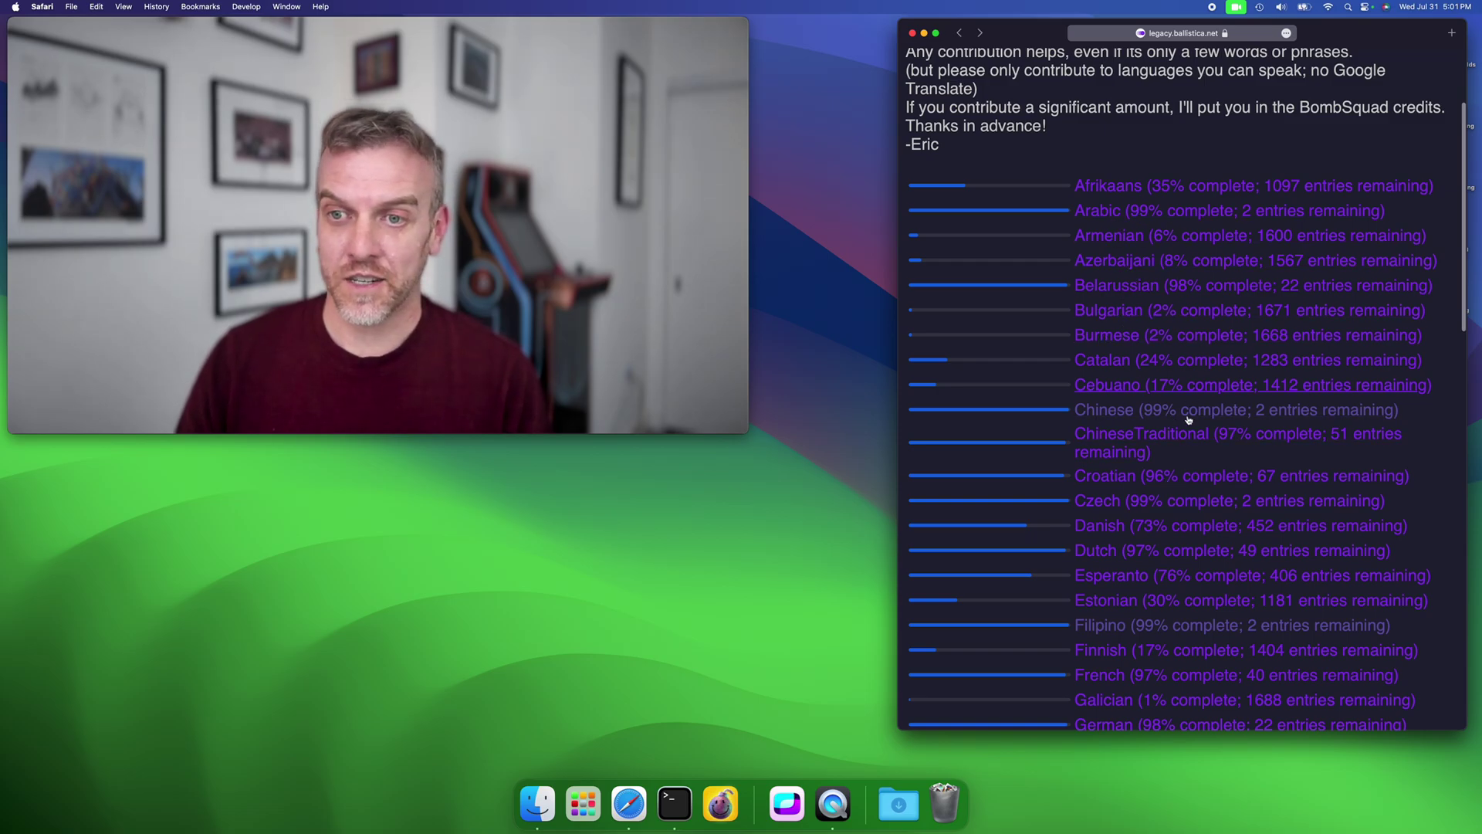
scroll(1192, 401, down, 15)
scroll(1179, 446, up, 13)
scroll(1182, 448, up, 4)
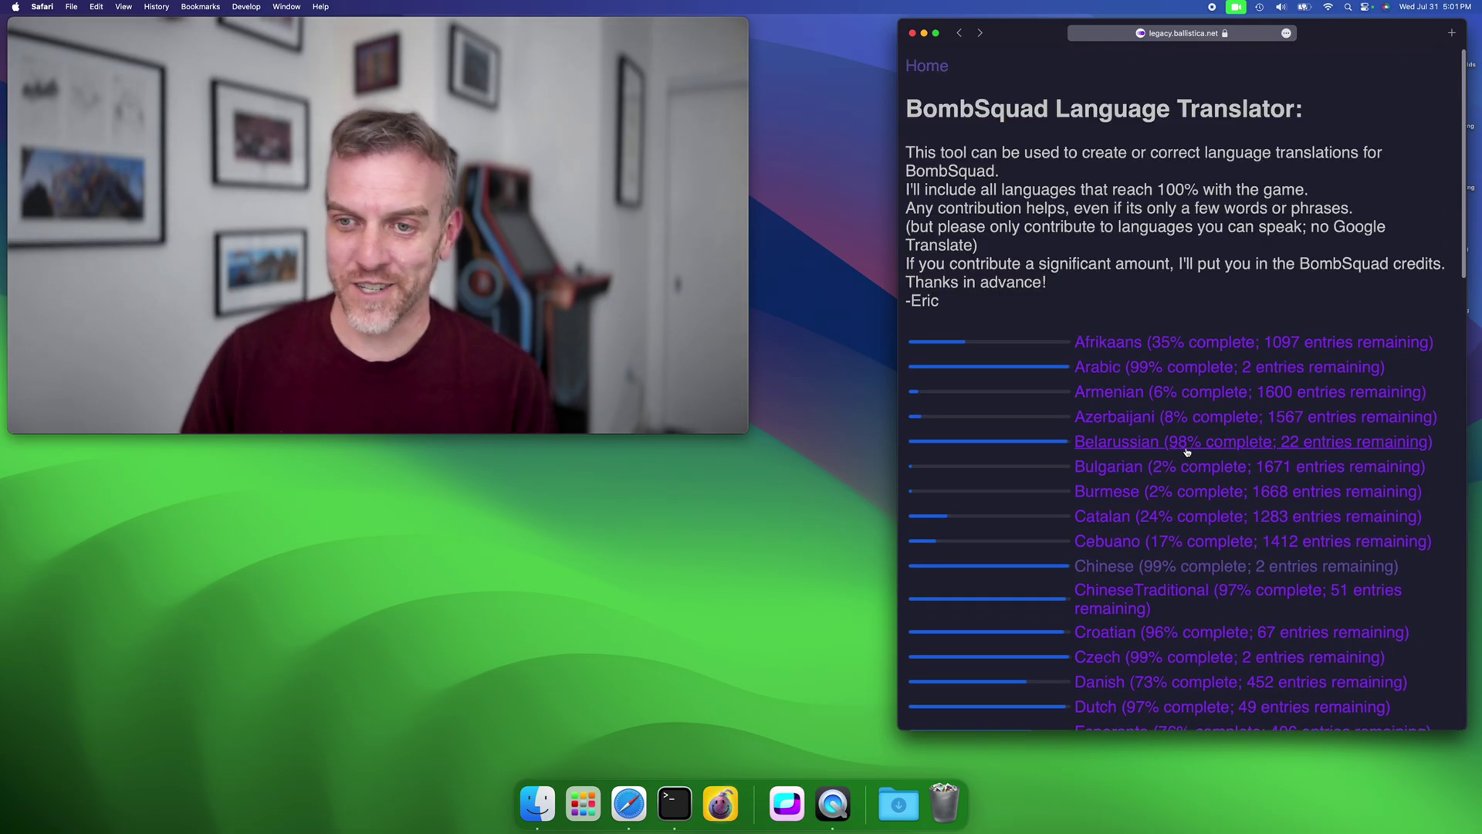
scroll(1181, 463, down, 12)
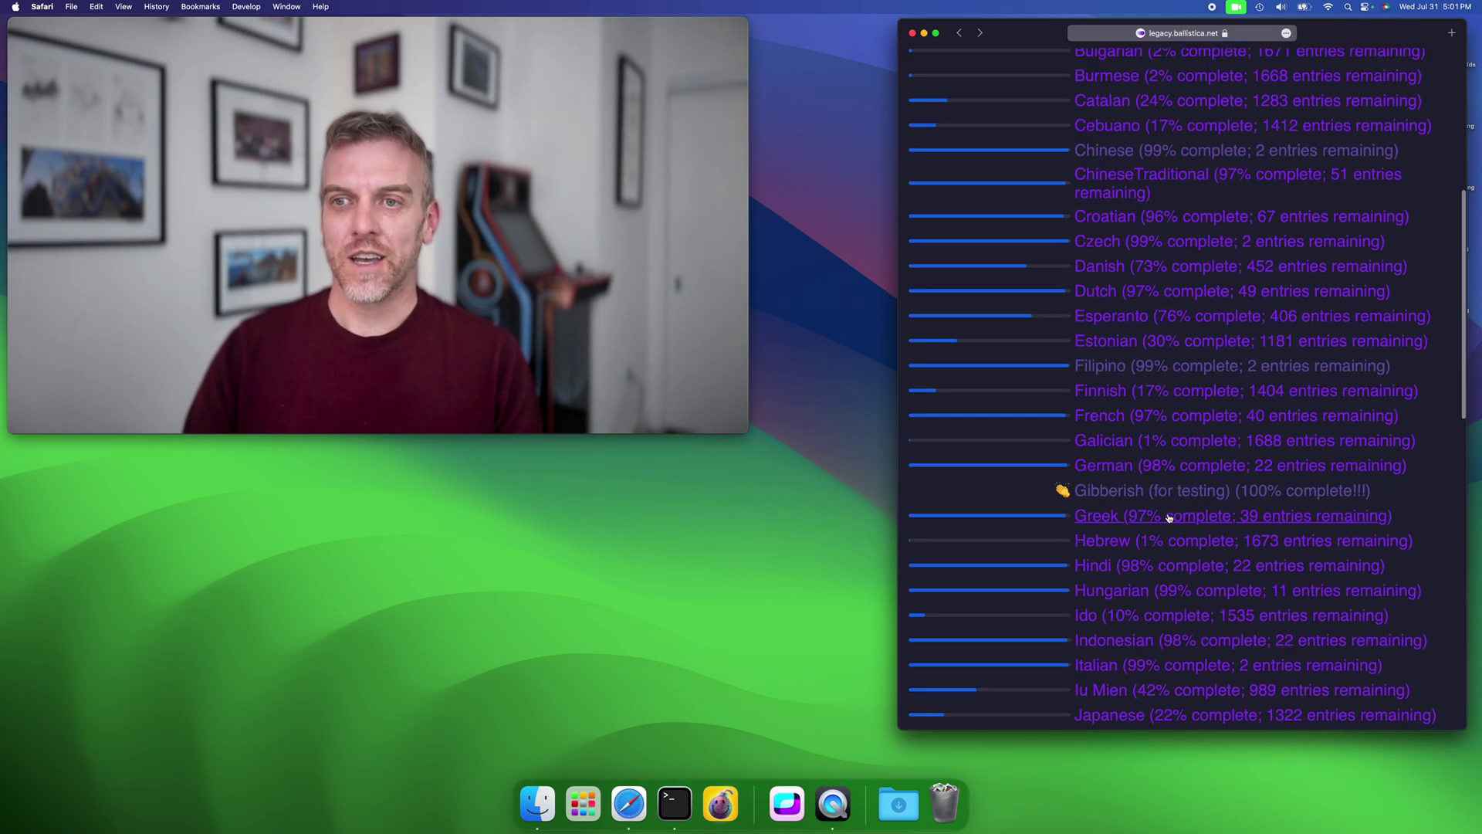
scroll(1167, 512, down, 1)
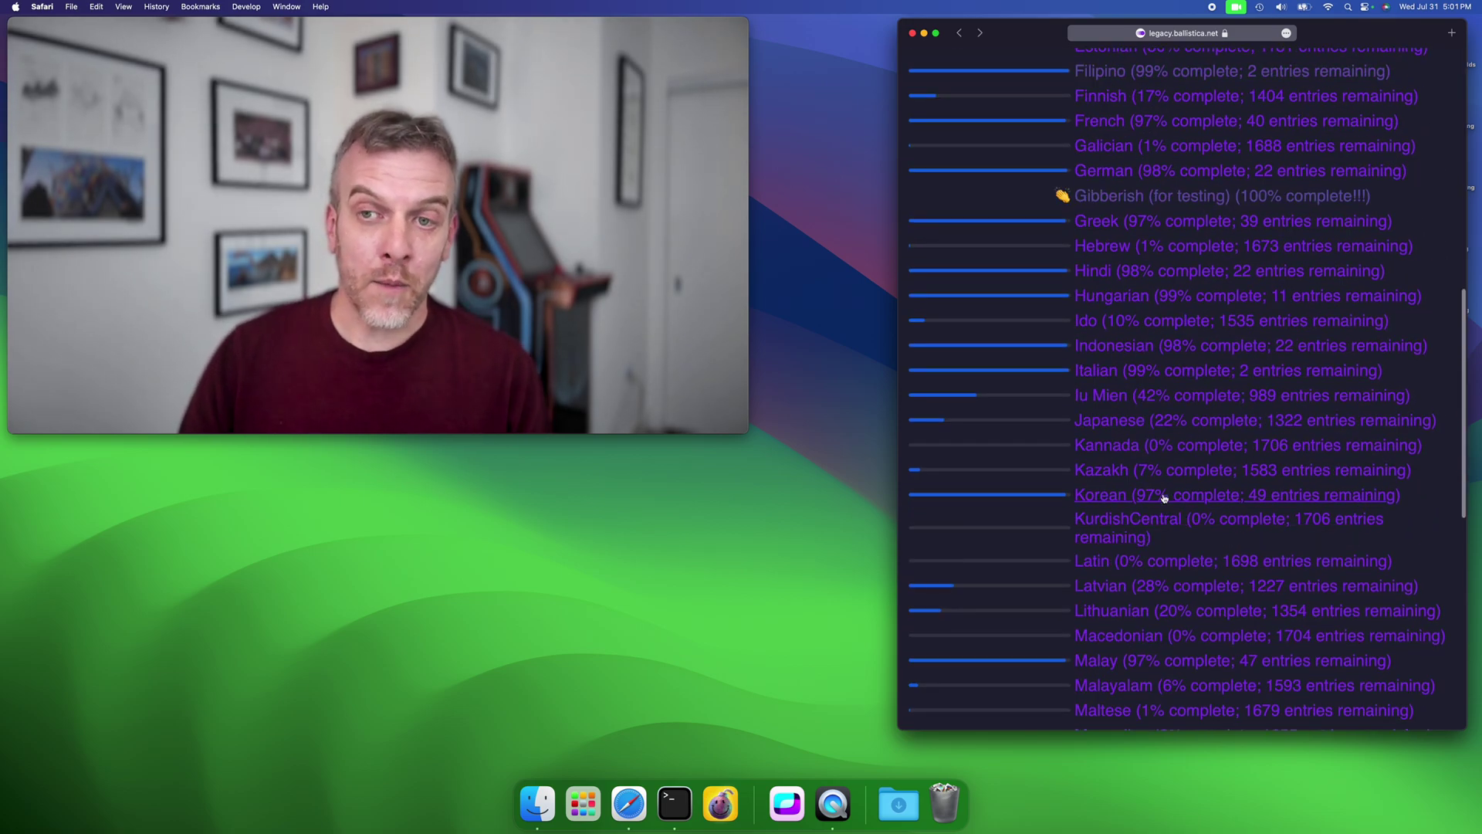
scroll(1165, 498, down, 2)
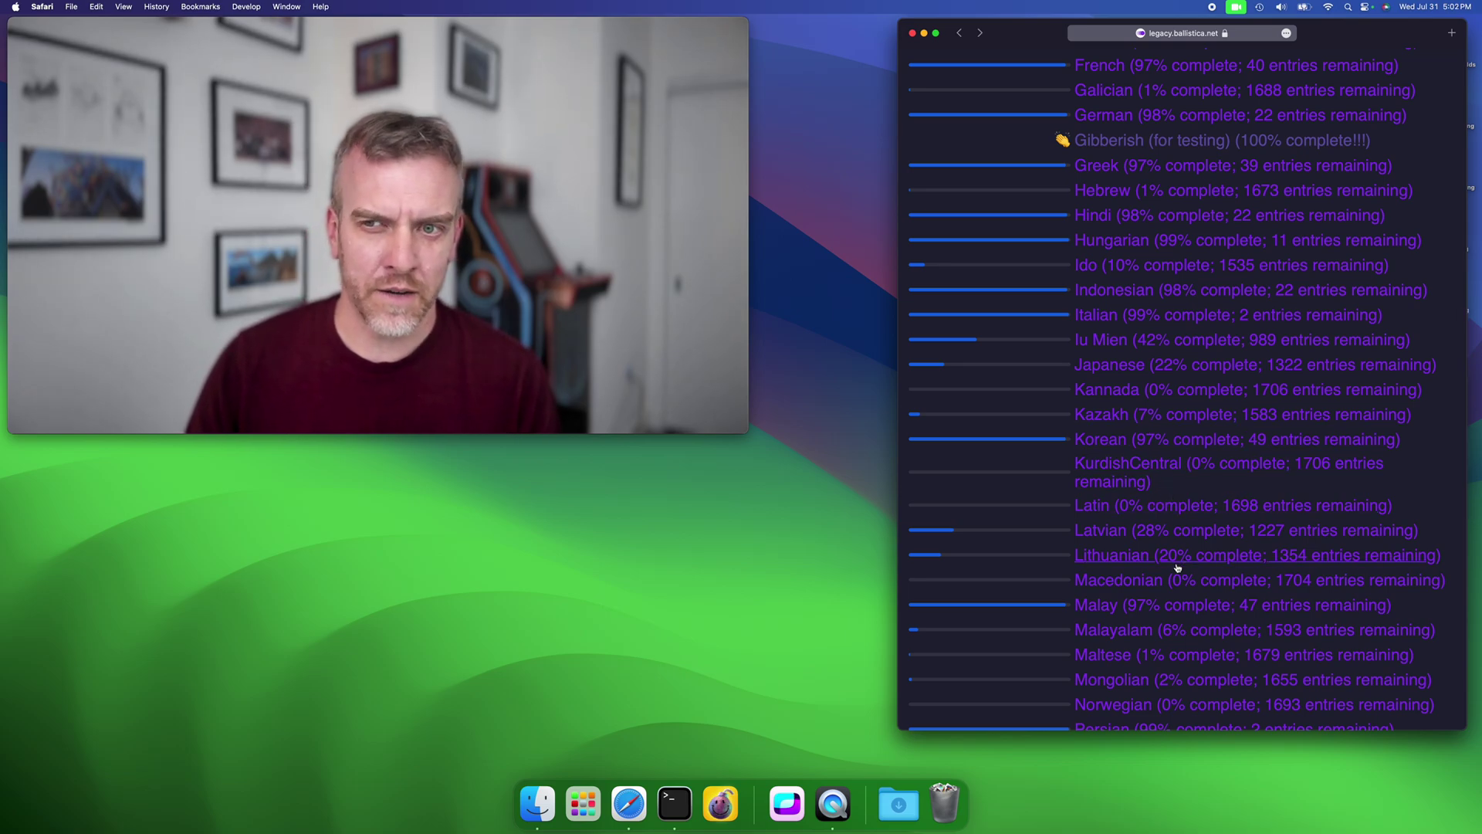
scroll(1167, 591, up, 1)
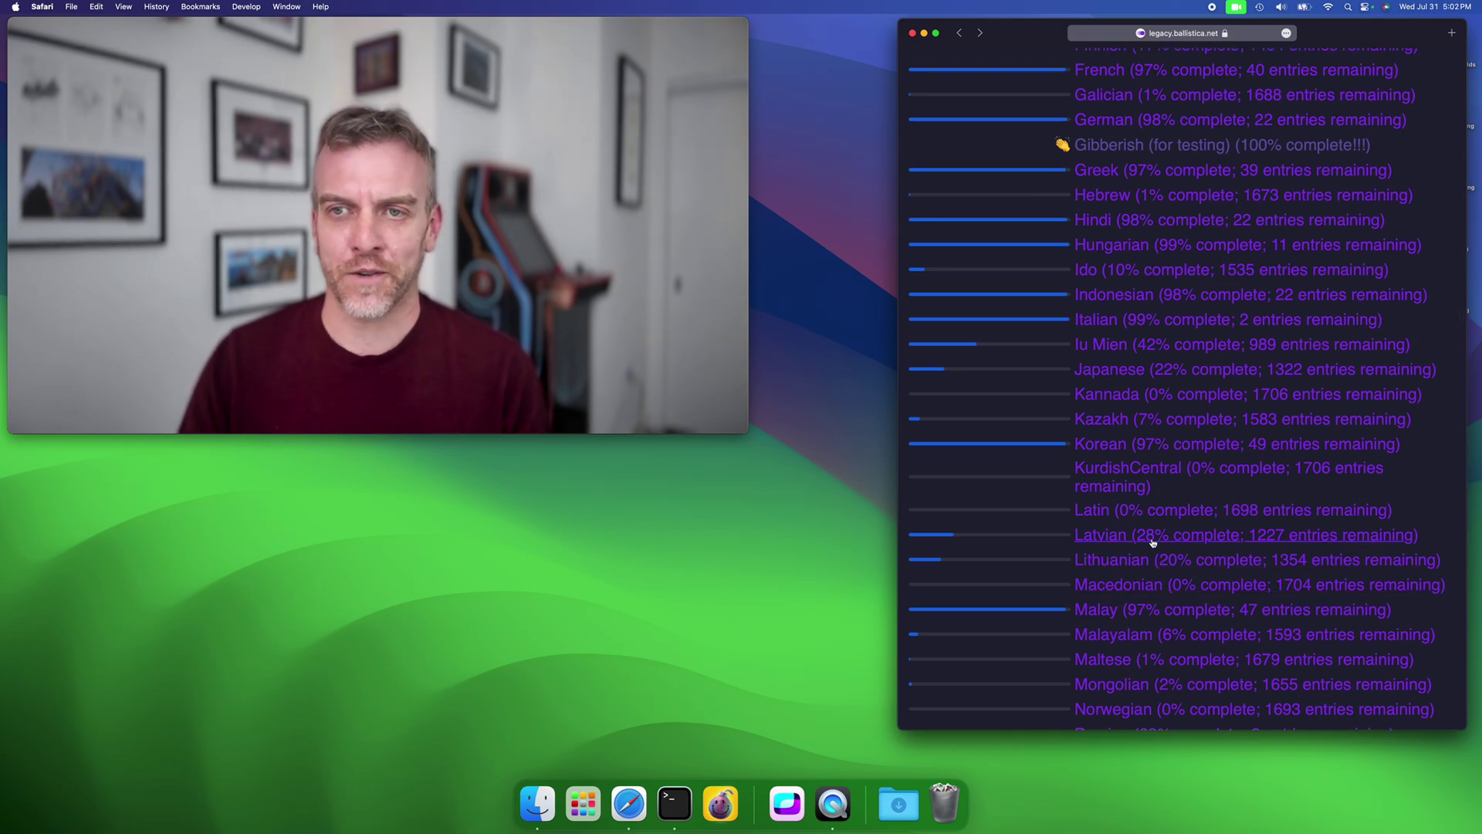
scroll(1141, 525, up, 15)
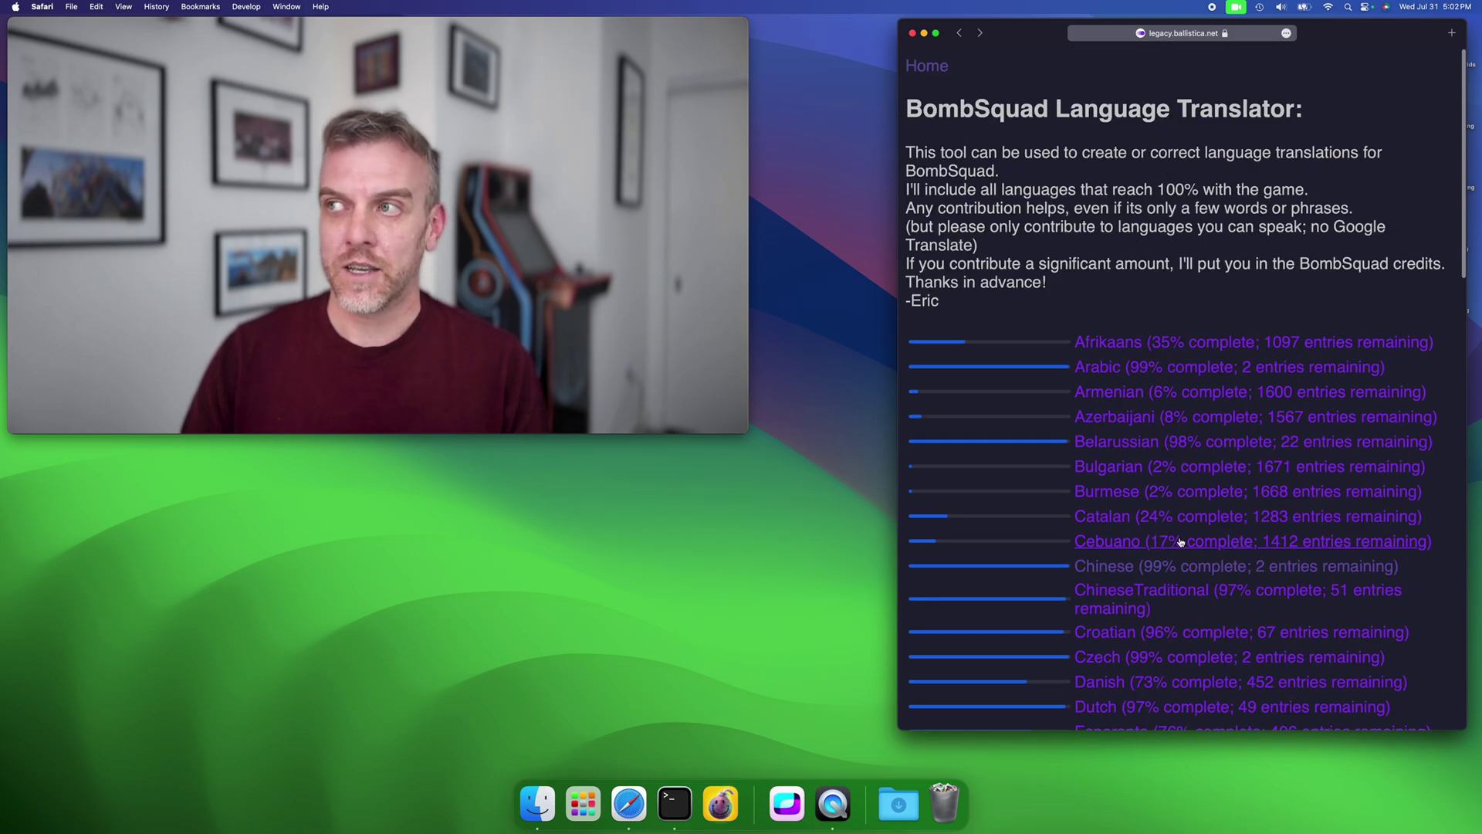
scroll(1168, 543, down, 8)
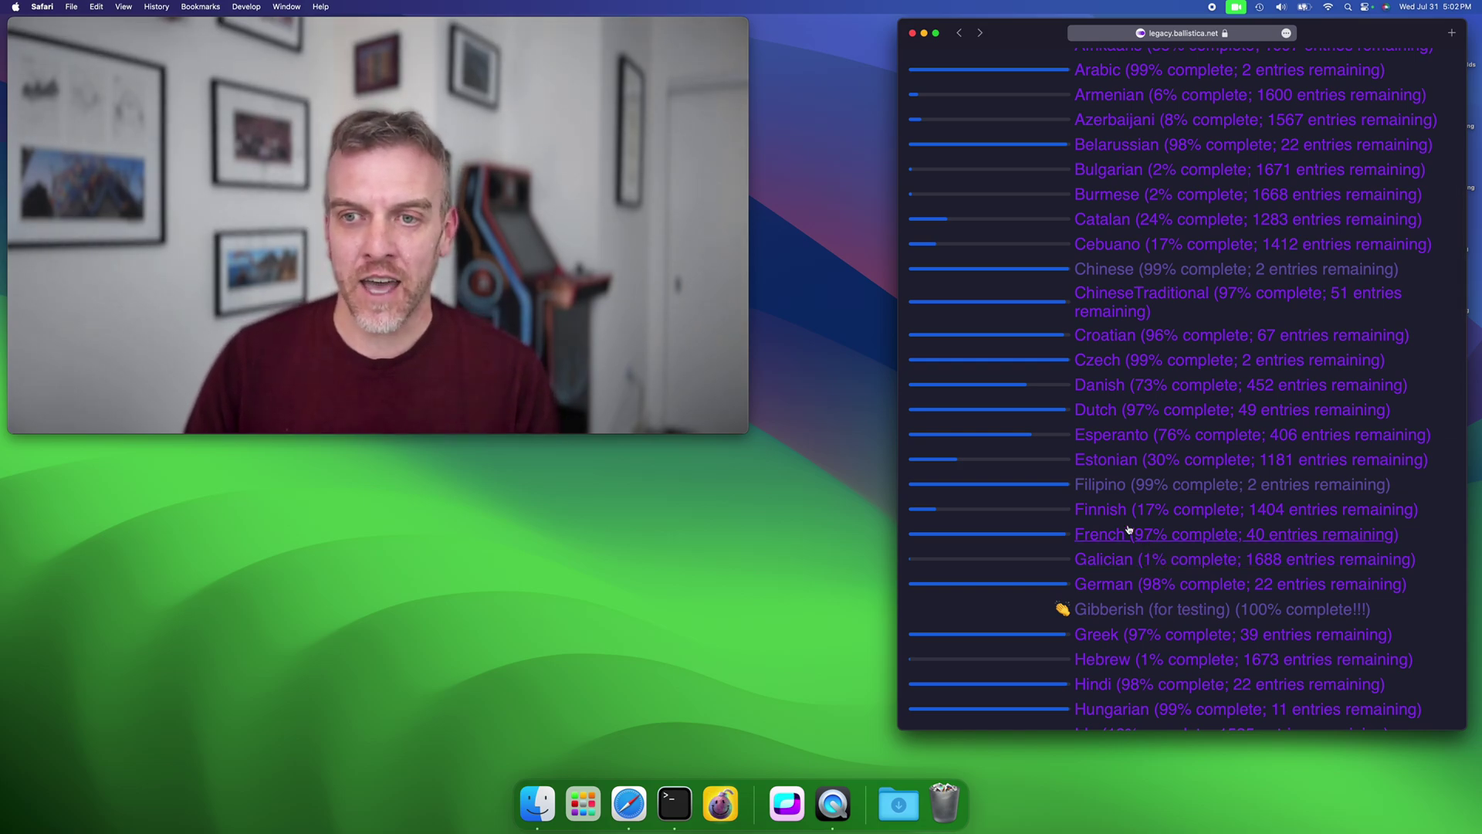
scroll(1126, 529, down, 1)
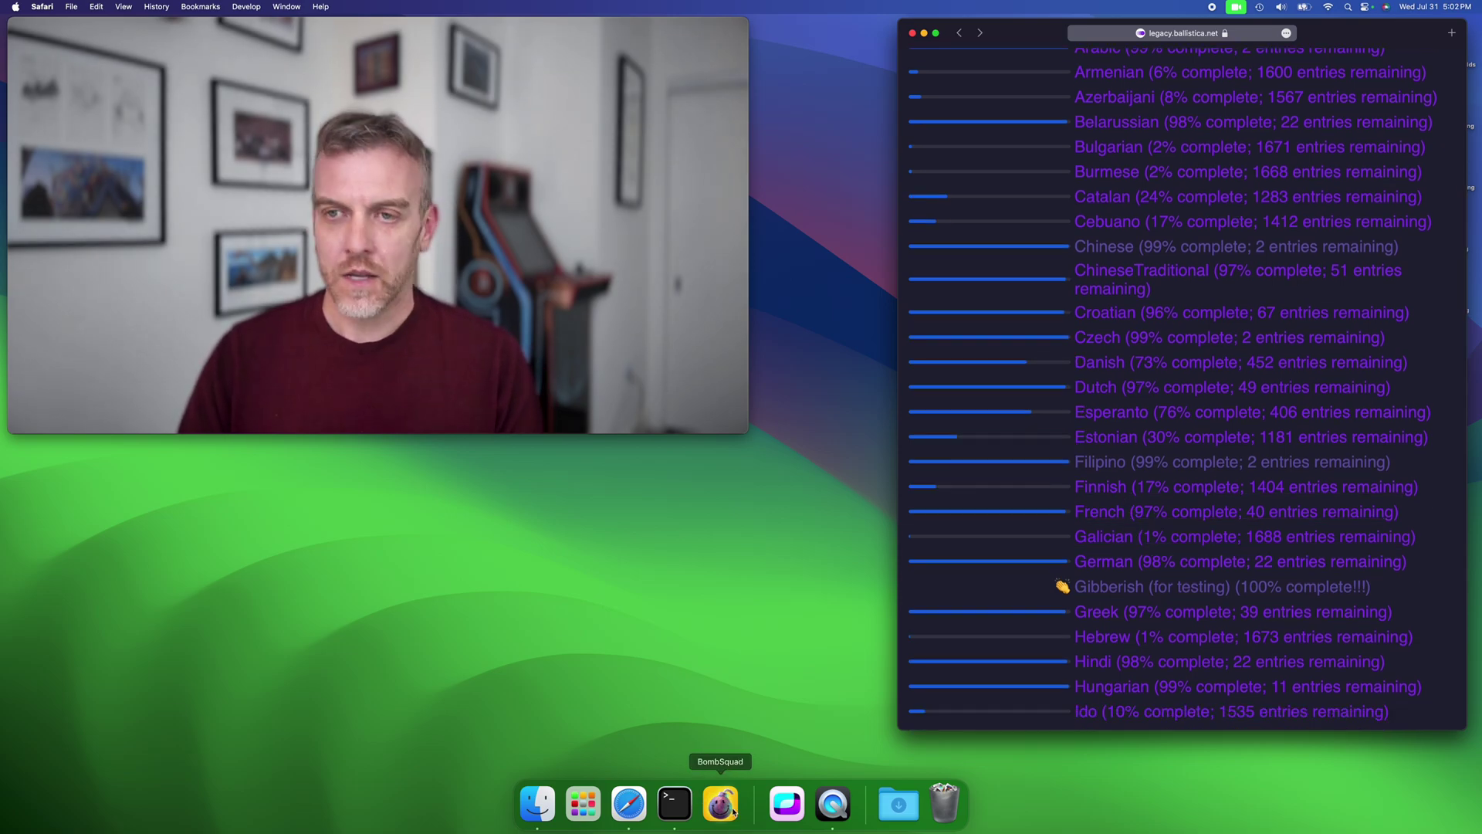
Open the PirateSpeak translation from the language list
scroll(1208, 518, down, 5)
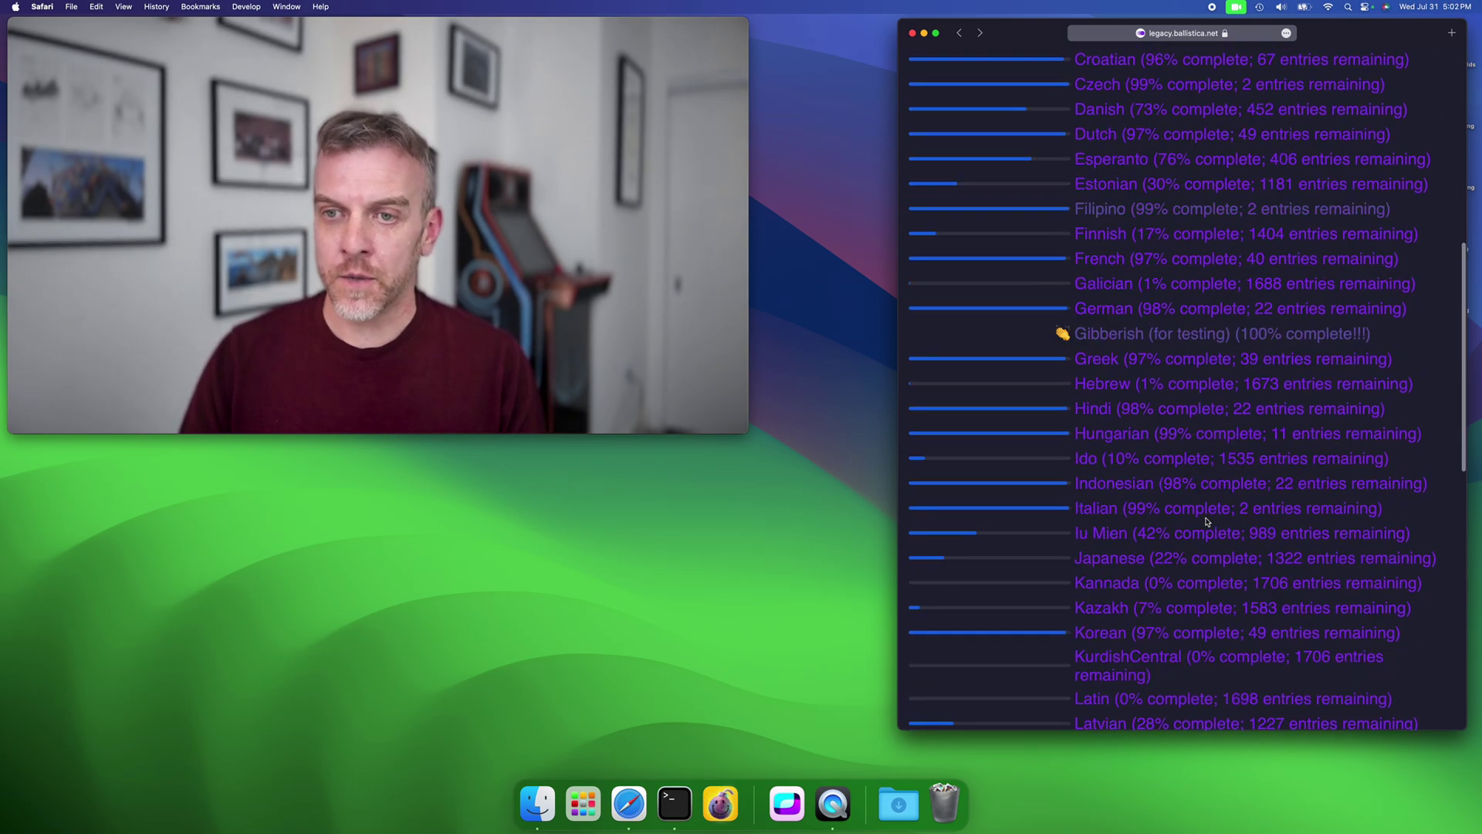
scroll(1219, 532, down, 4)
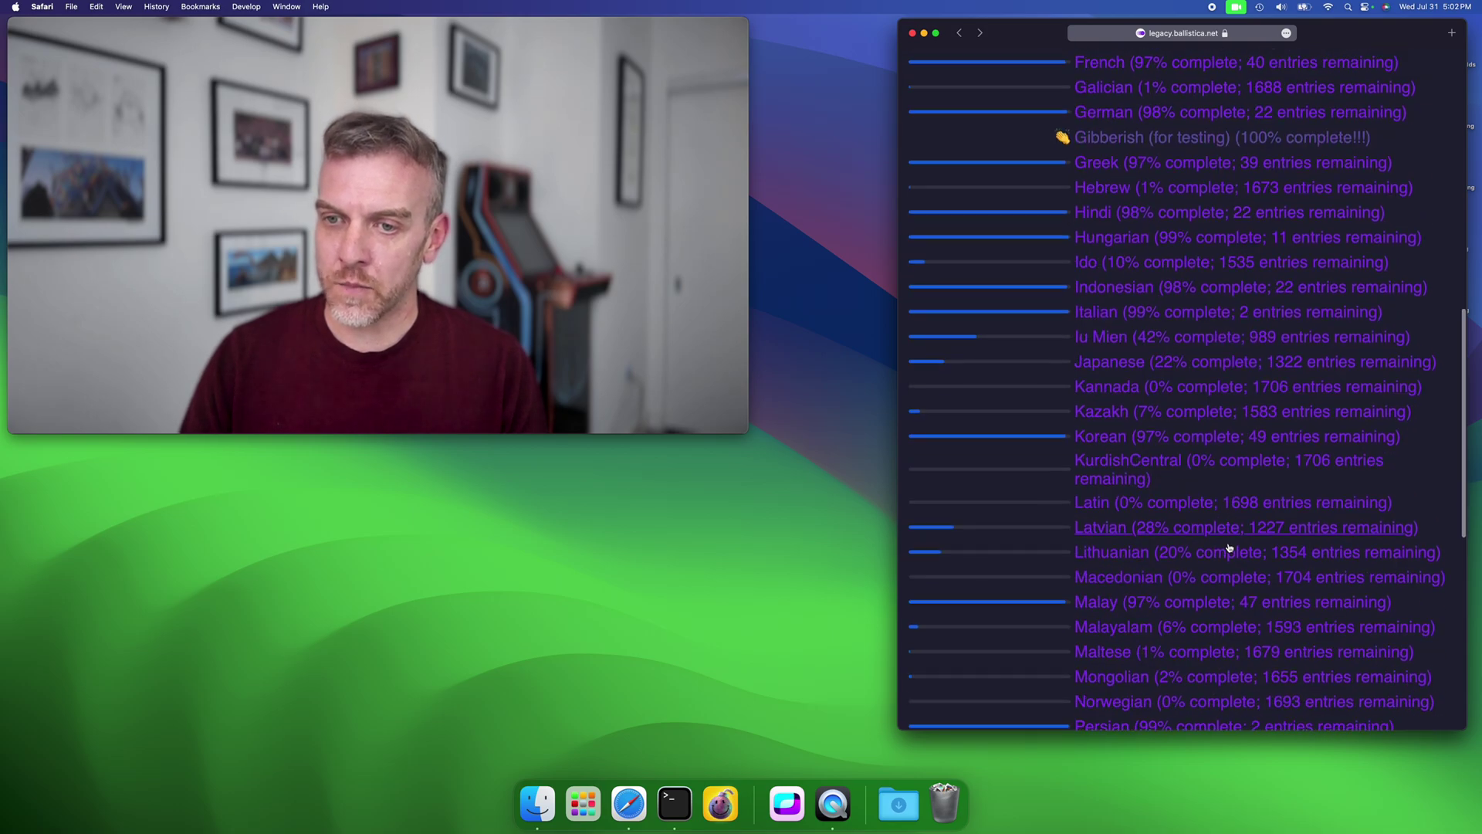
scroll(1229, 547, down, 5)
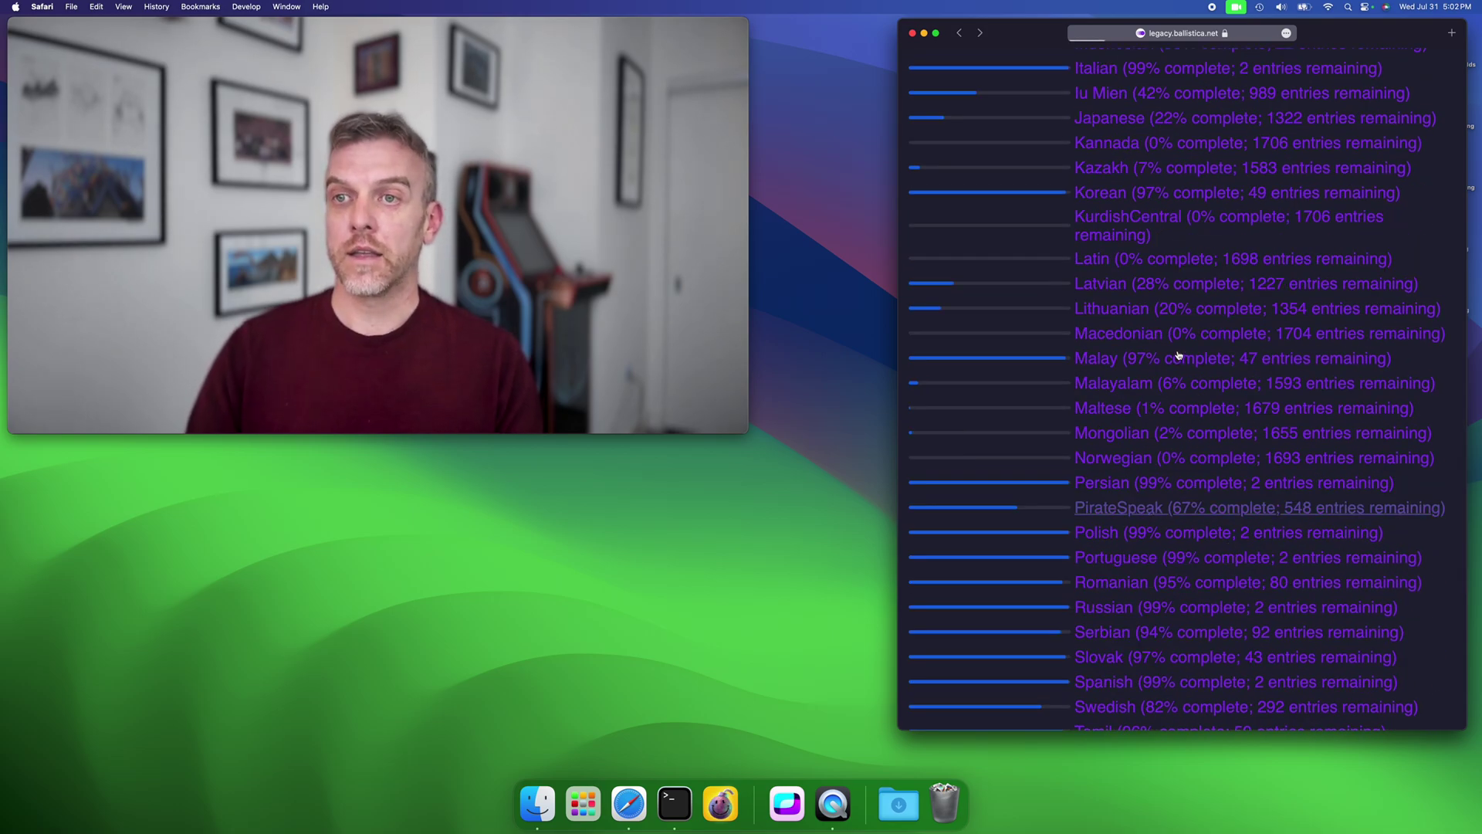
Review the PirateSpeak entries, the submission form and the instructions for testing changes in the game
scroll(1228, 383, down, 20)
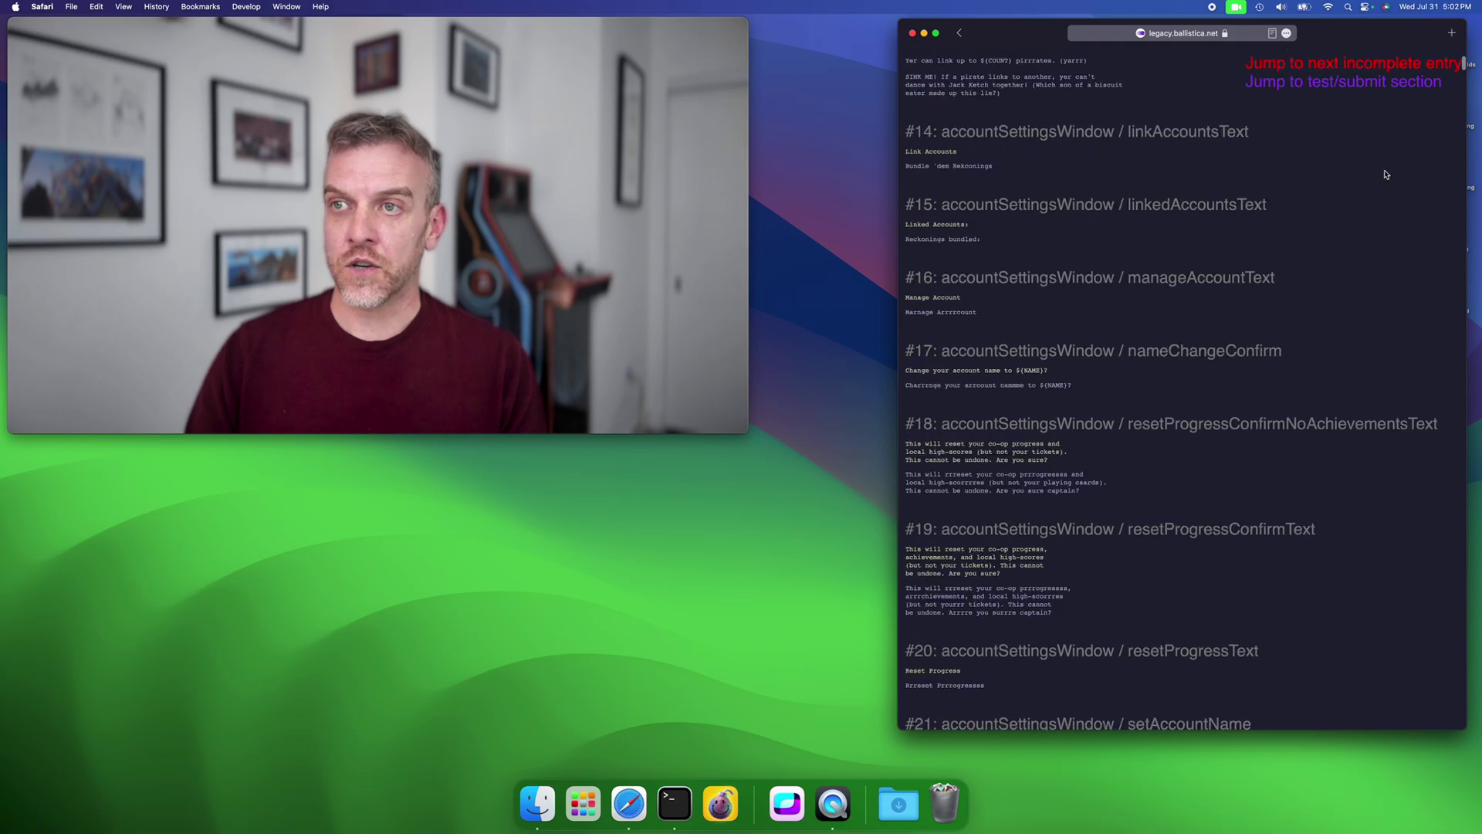
drag(1465, 69, 1454, 745)
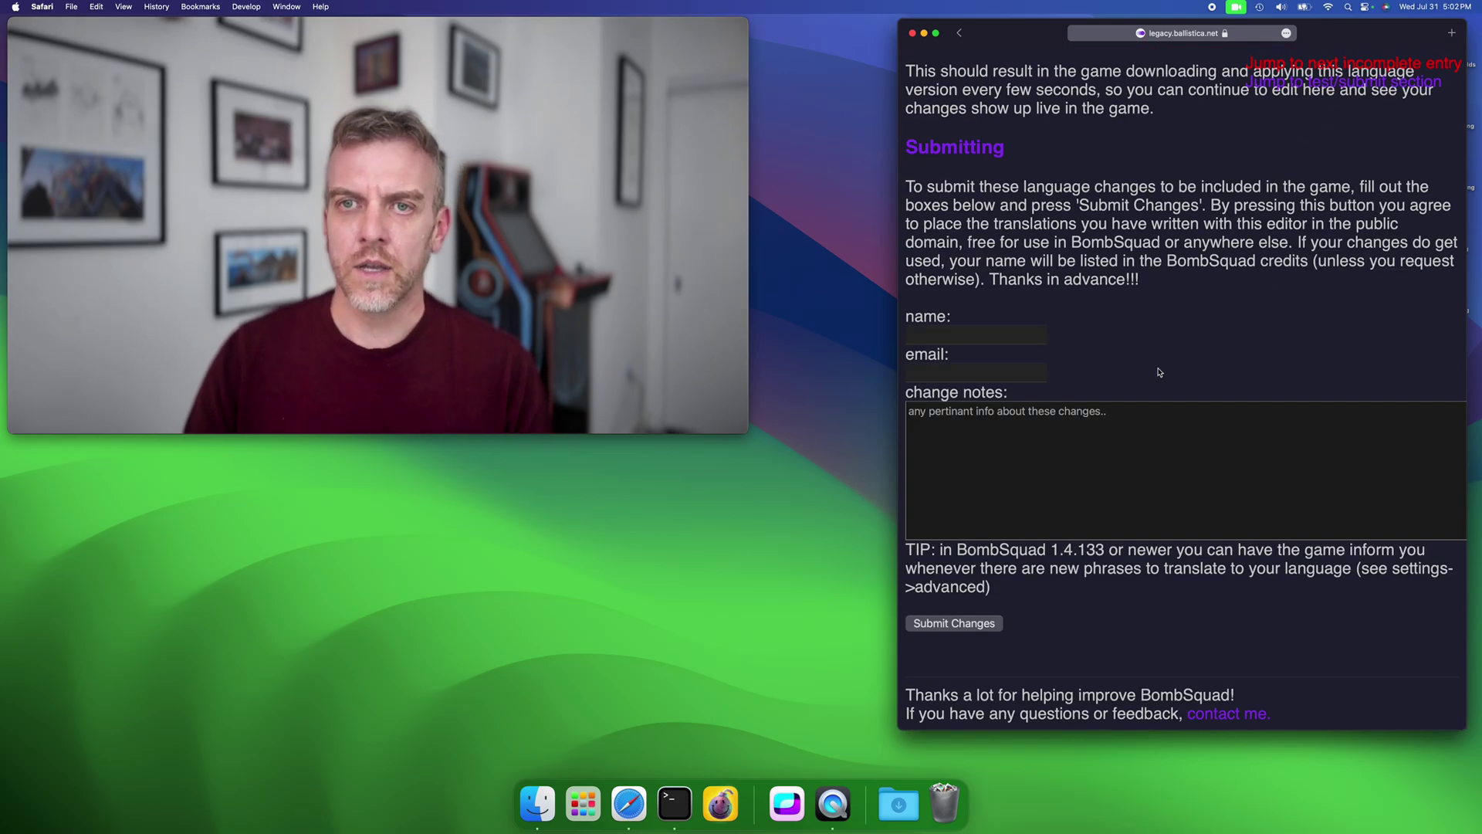
scroll(1159, 373, up, 5)
drag(1322, 246, 1270, 482)
click(1270, 485)
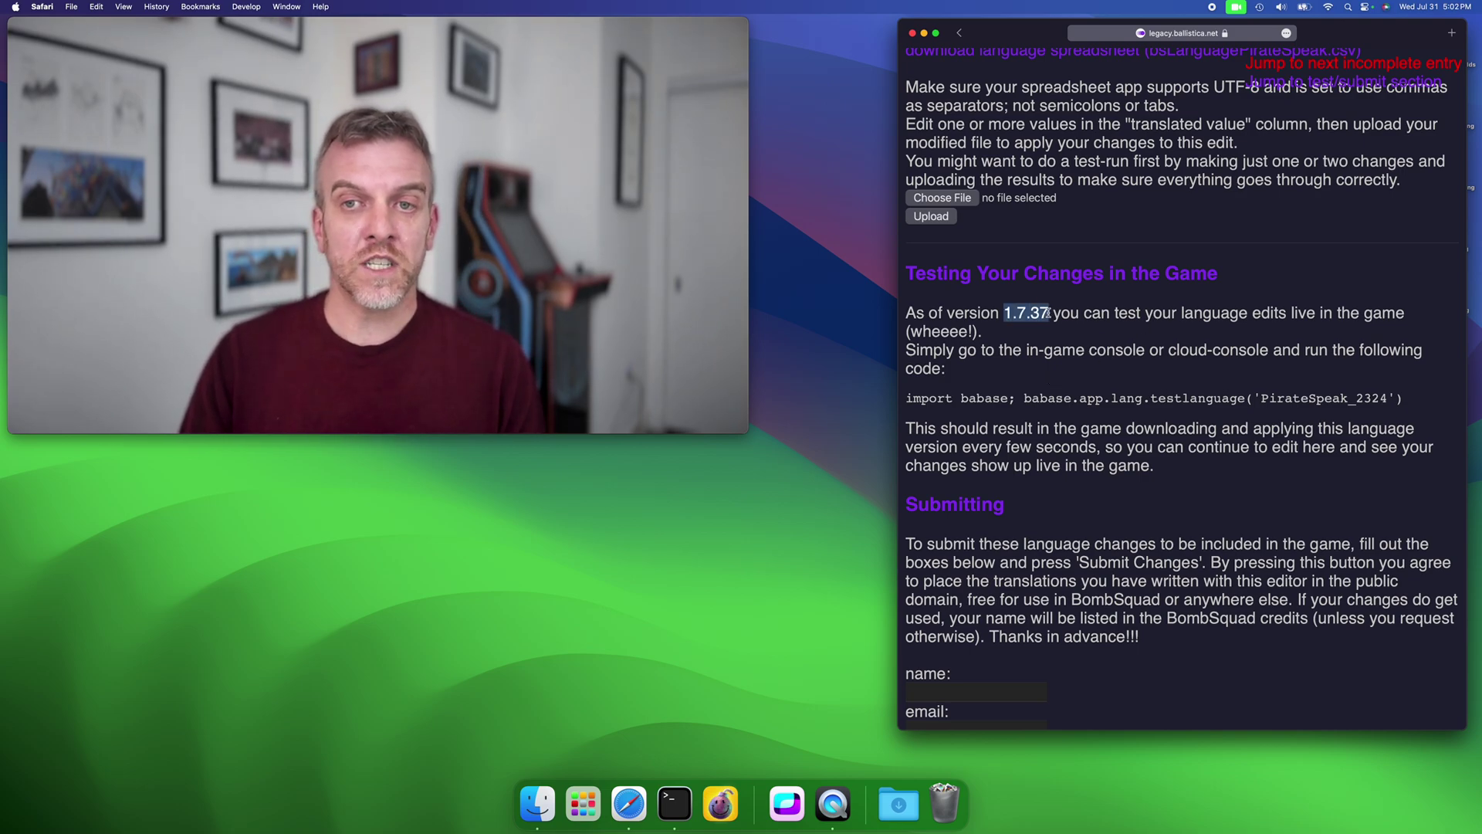
triple_click(996, 396)
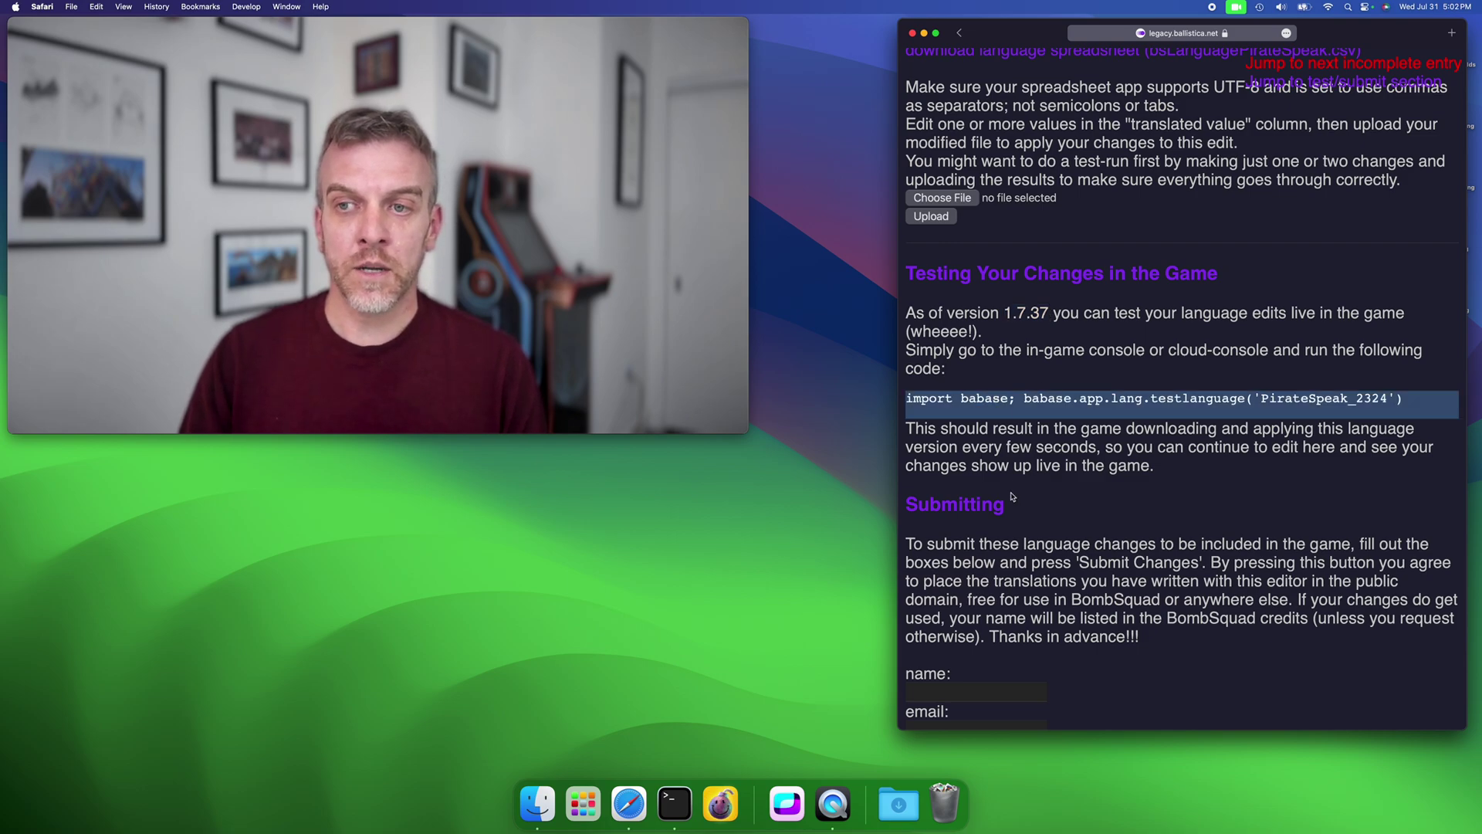
click(1281, 423)
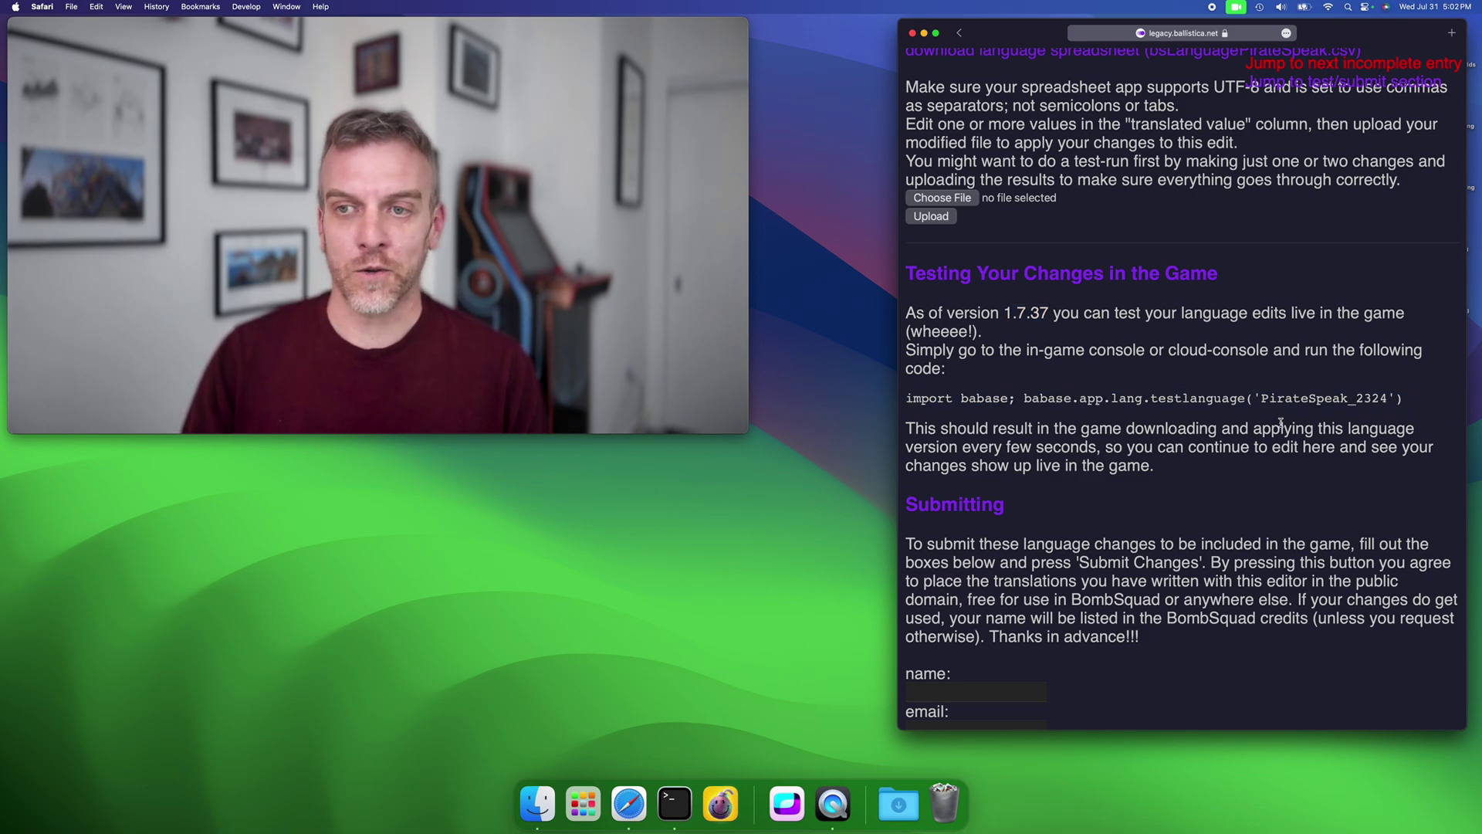
Switch to BombSquad, place its window beside the translation page and open the in-game console
click(720, 804)
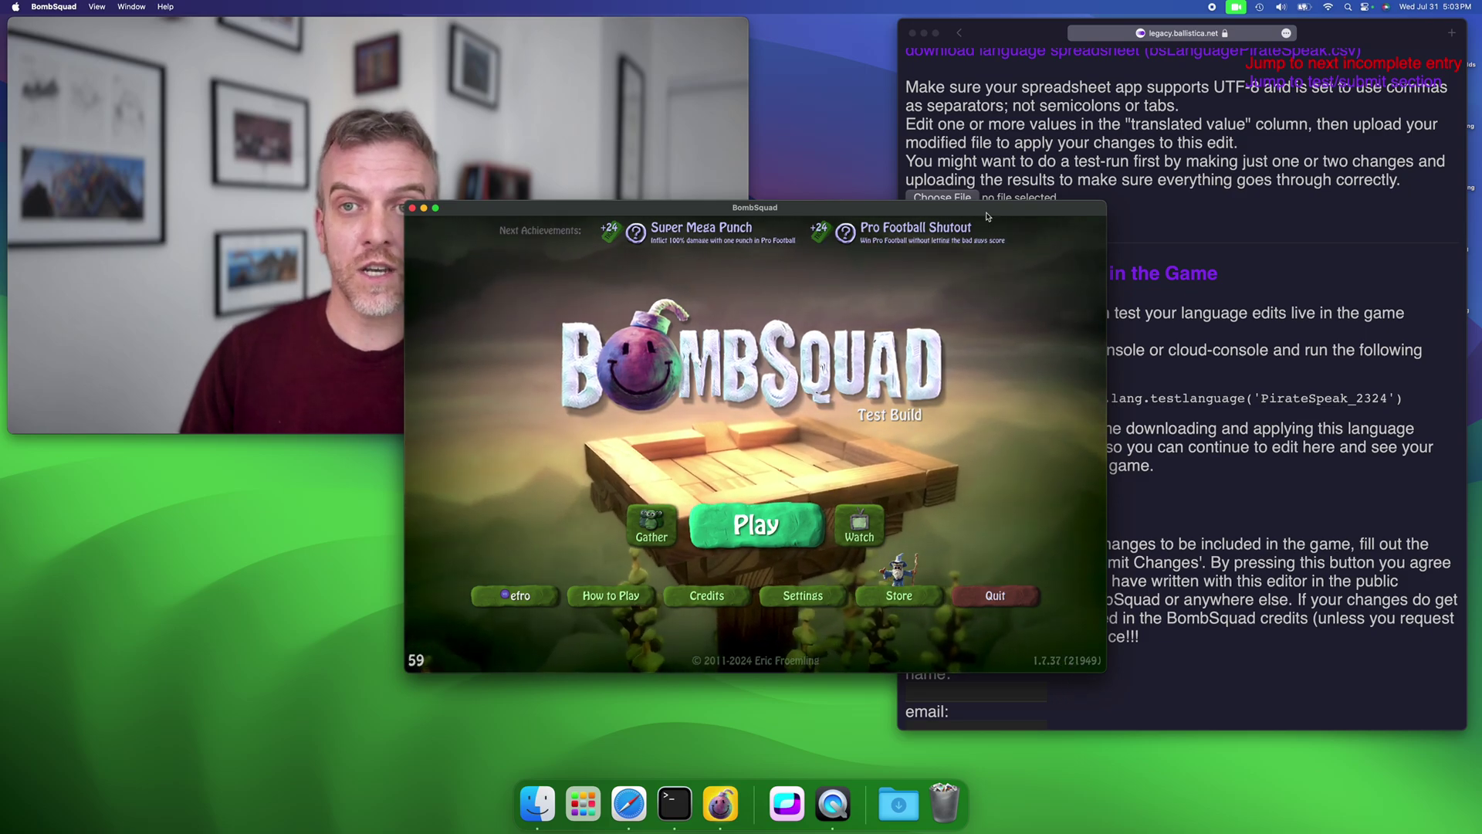
drag(987, 209, 955, 392)
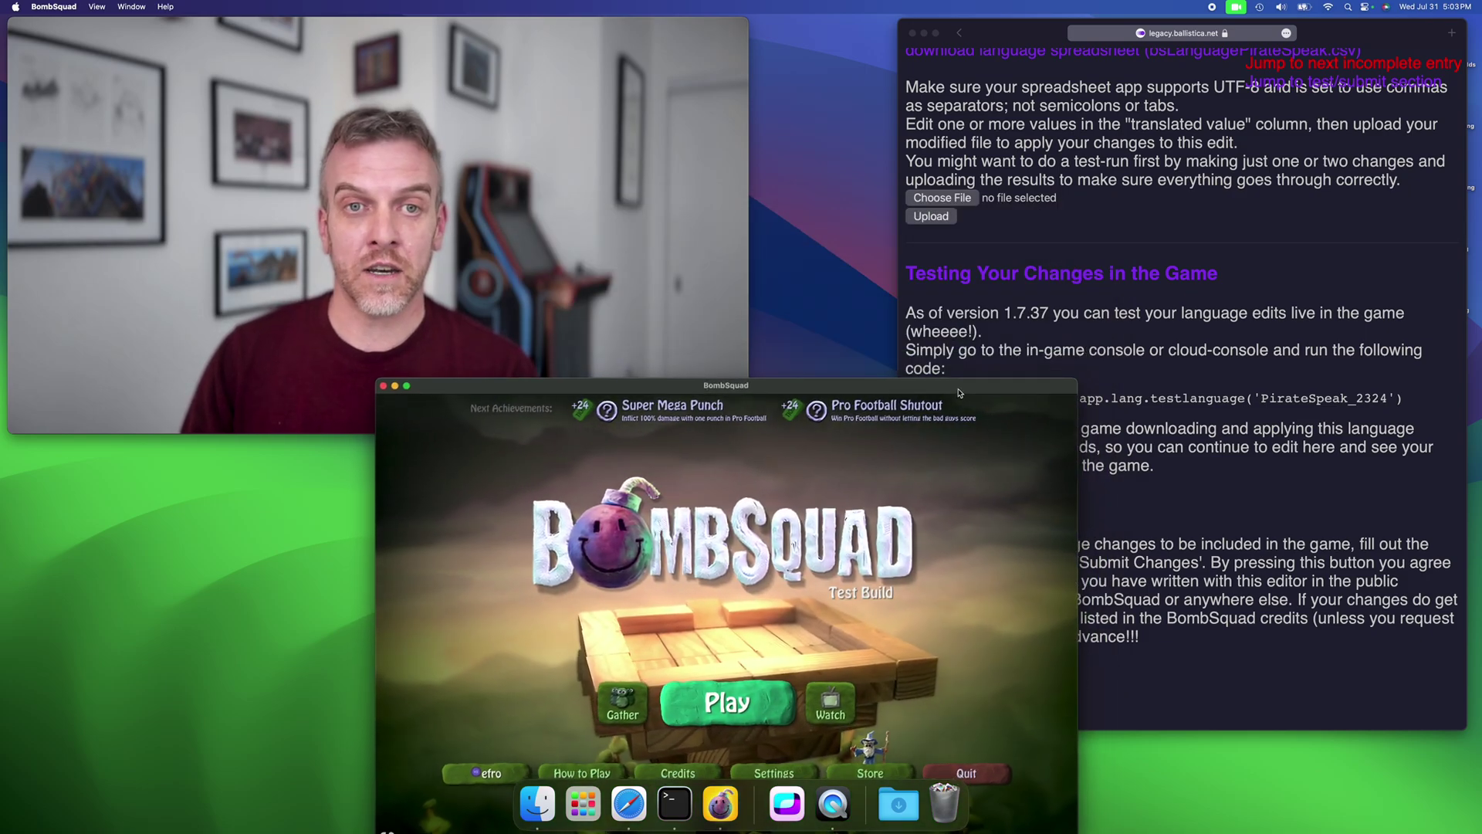
drag(955, 393, 704, 350)
key(grave)
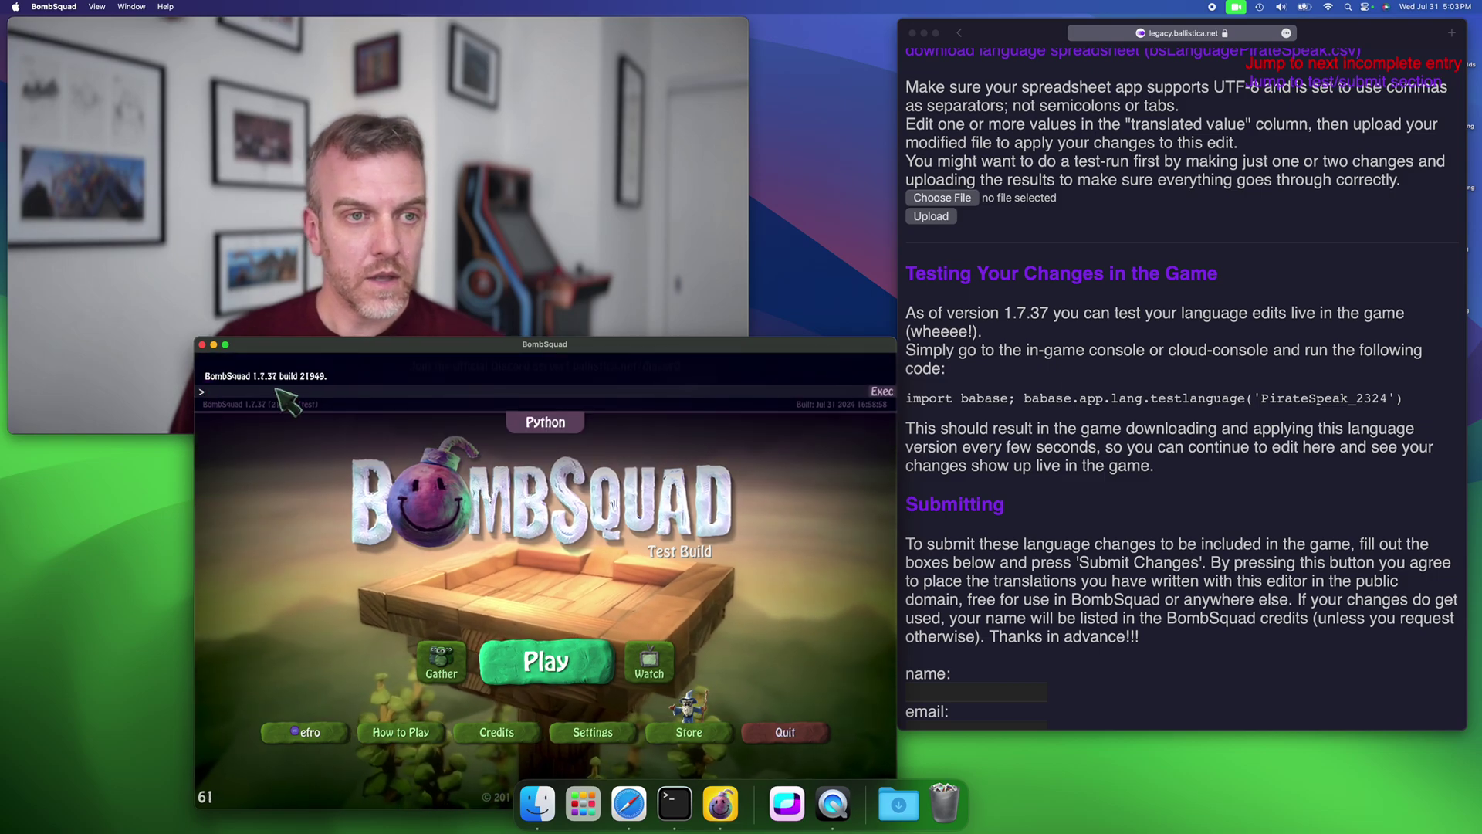
Copy import babase; babase.app.lang.testlanguage('PirateSpeak_2324') from the translation page, run it in the in-game console, and close the console
click(1087, 429)
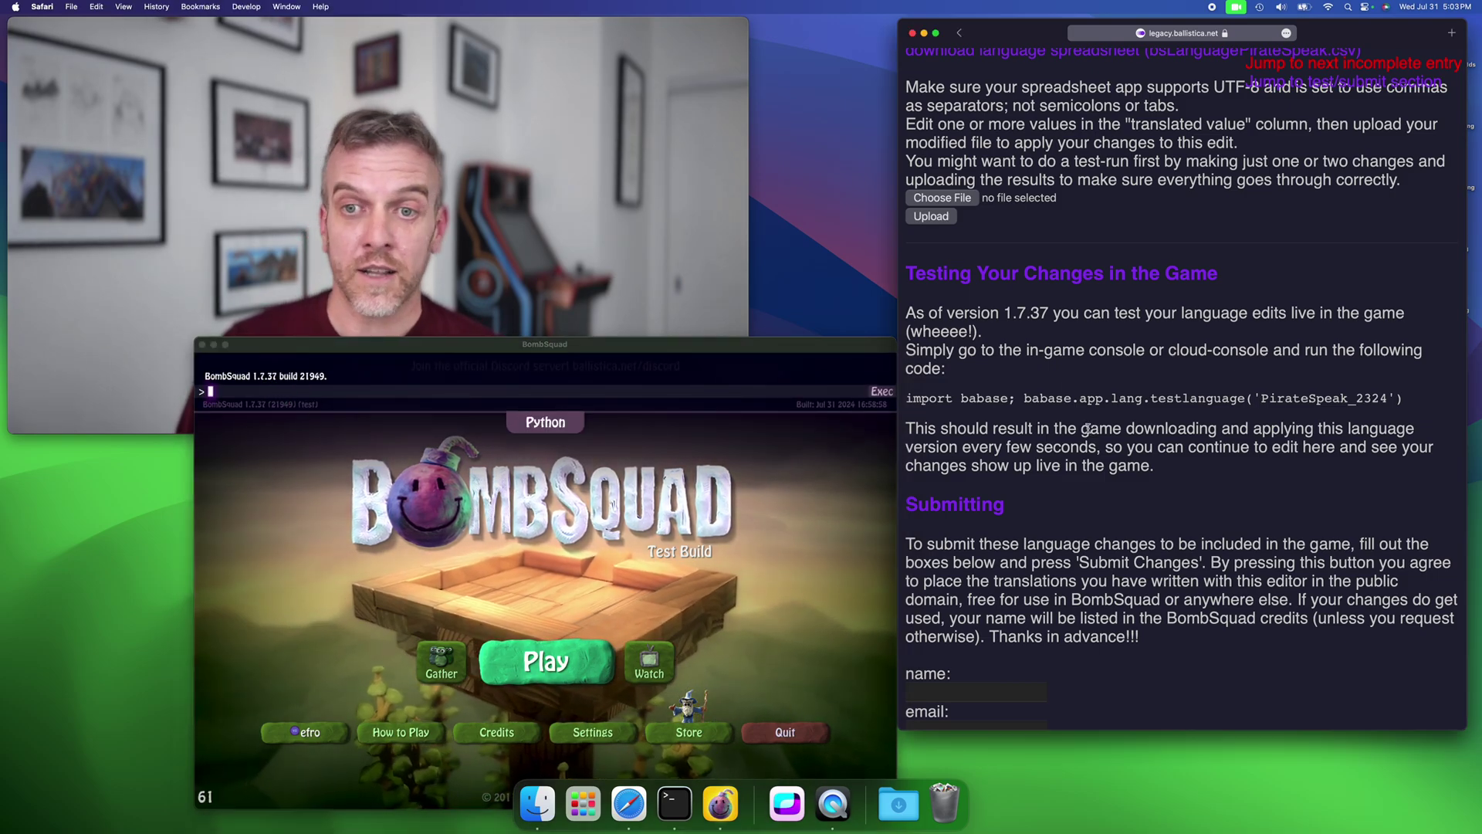
triple_click(996, 399)
key(super+c)
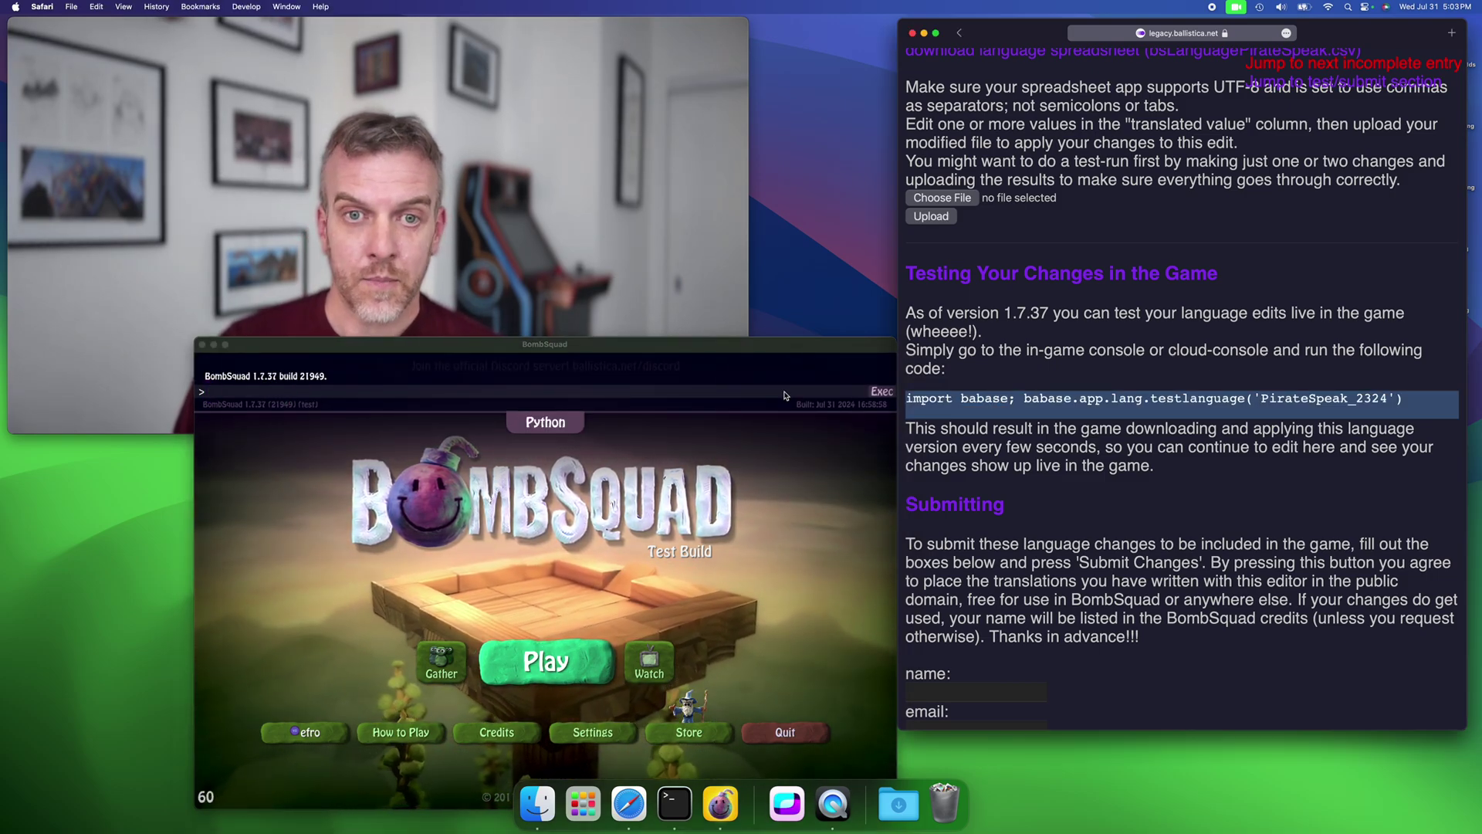
click(741, 352)
key(super+v)
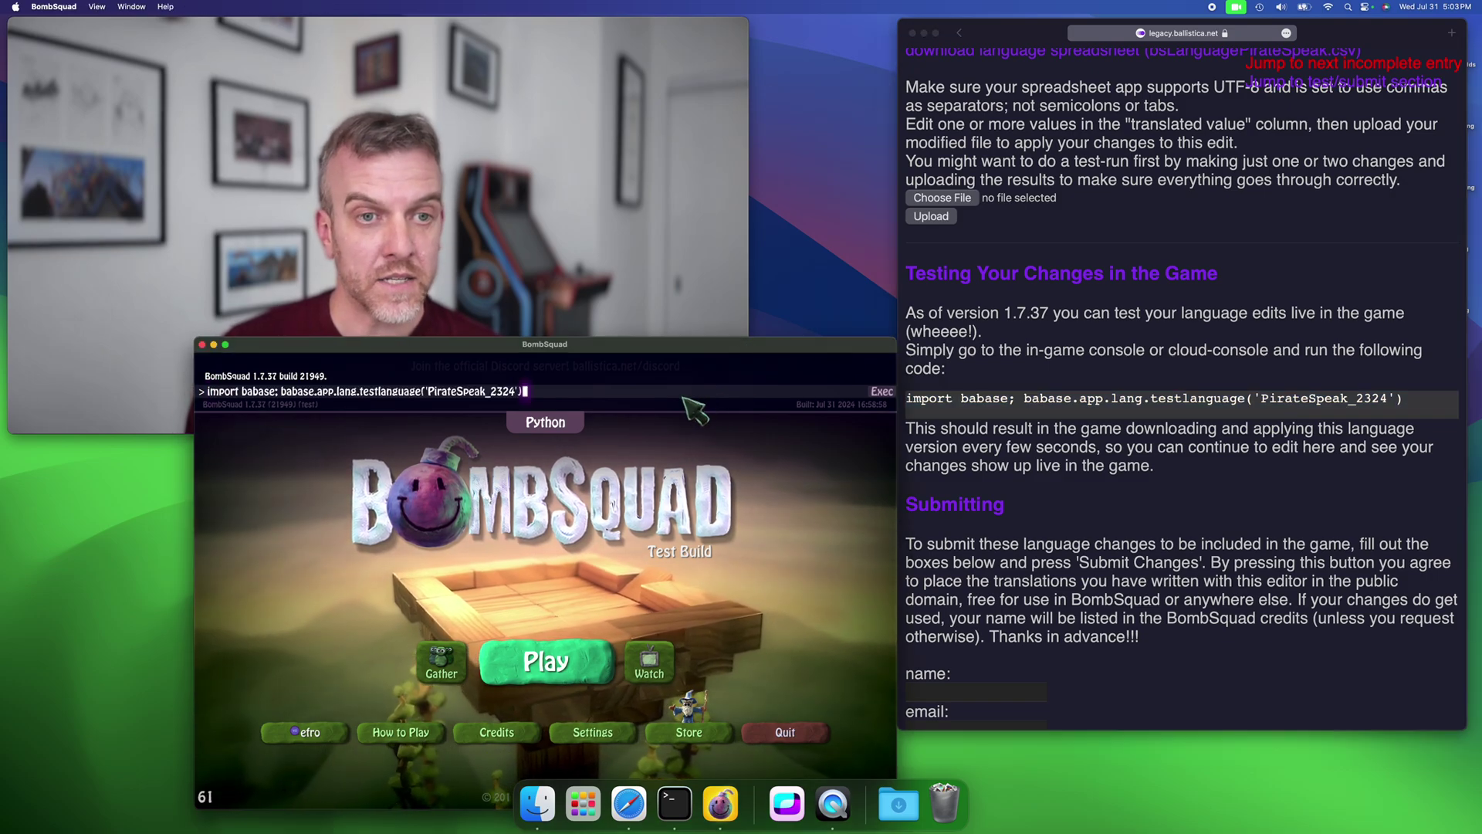
key(Return)
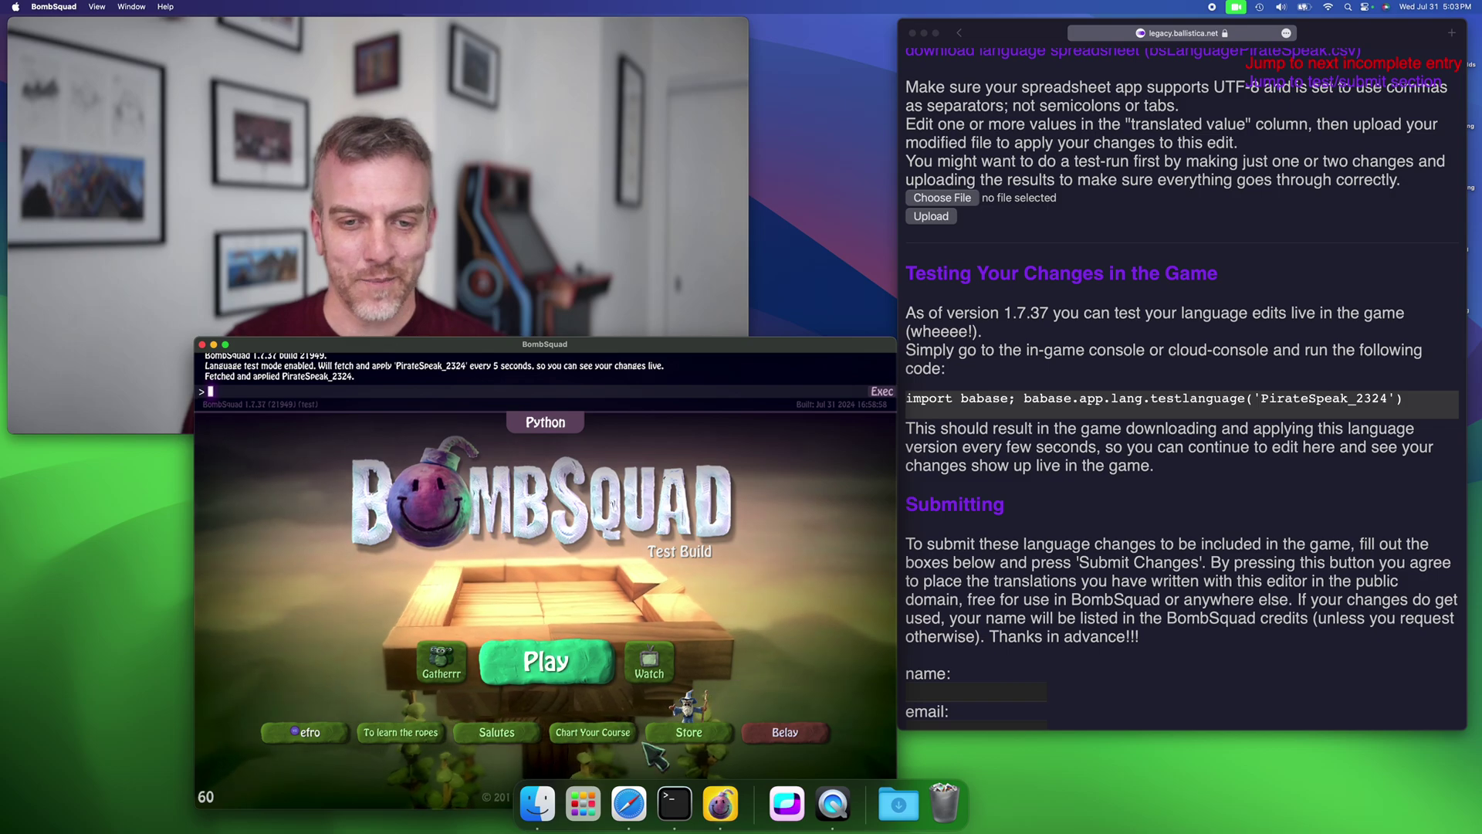
key(grave)
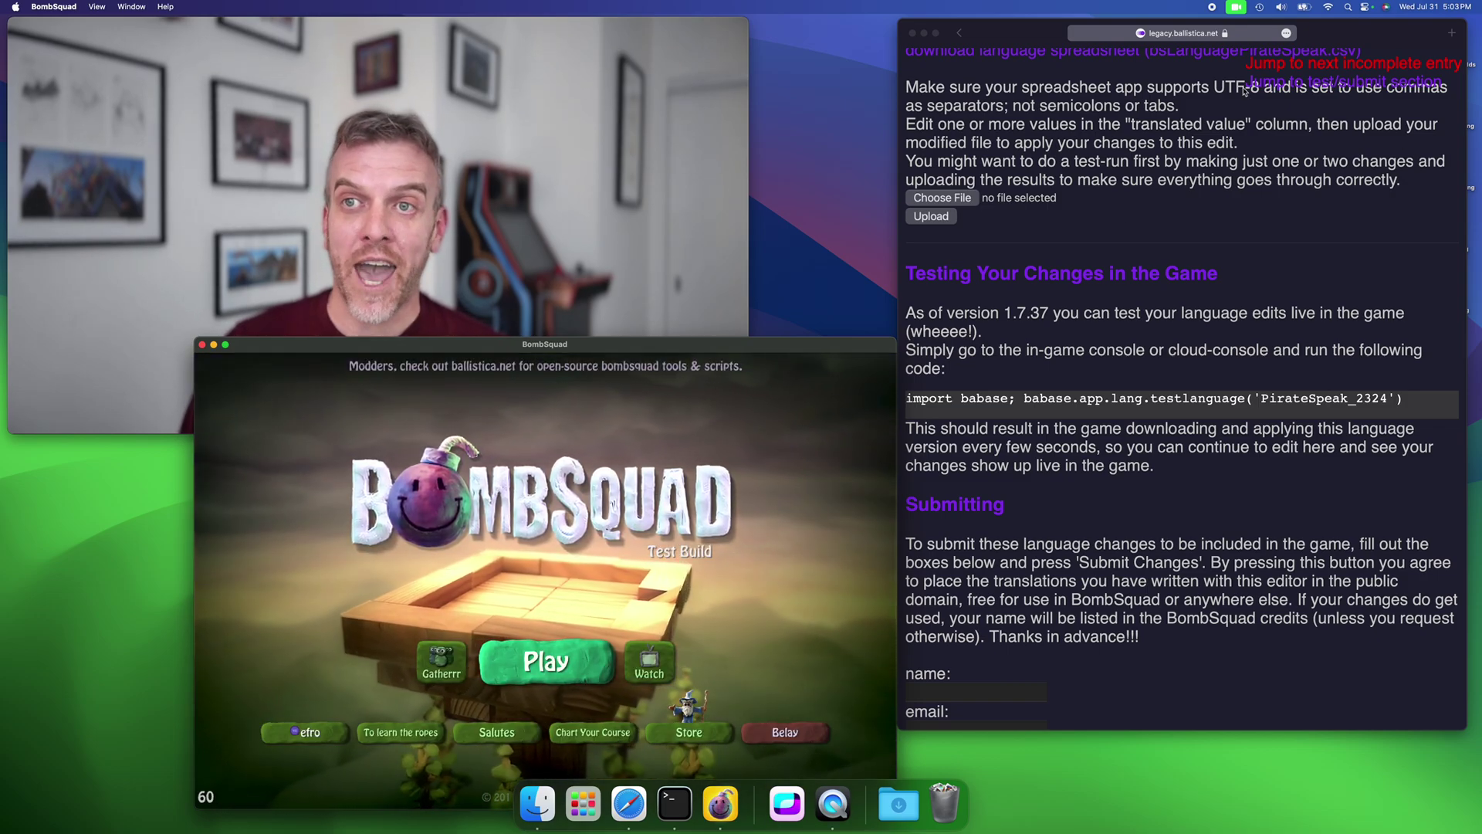
Check the in-game console log for the repeated PirateSpeak_2324 fetches, and return to the game's main menu
click(1285, 278)
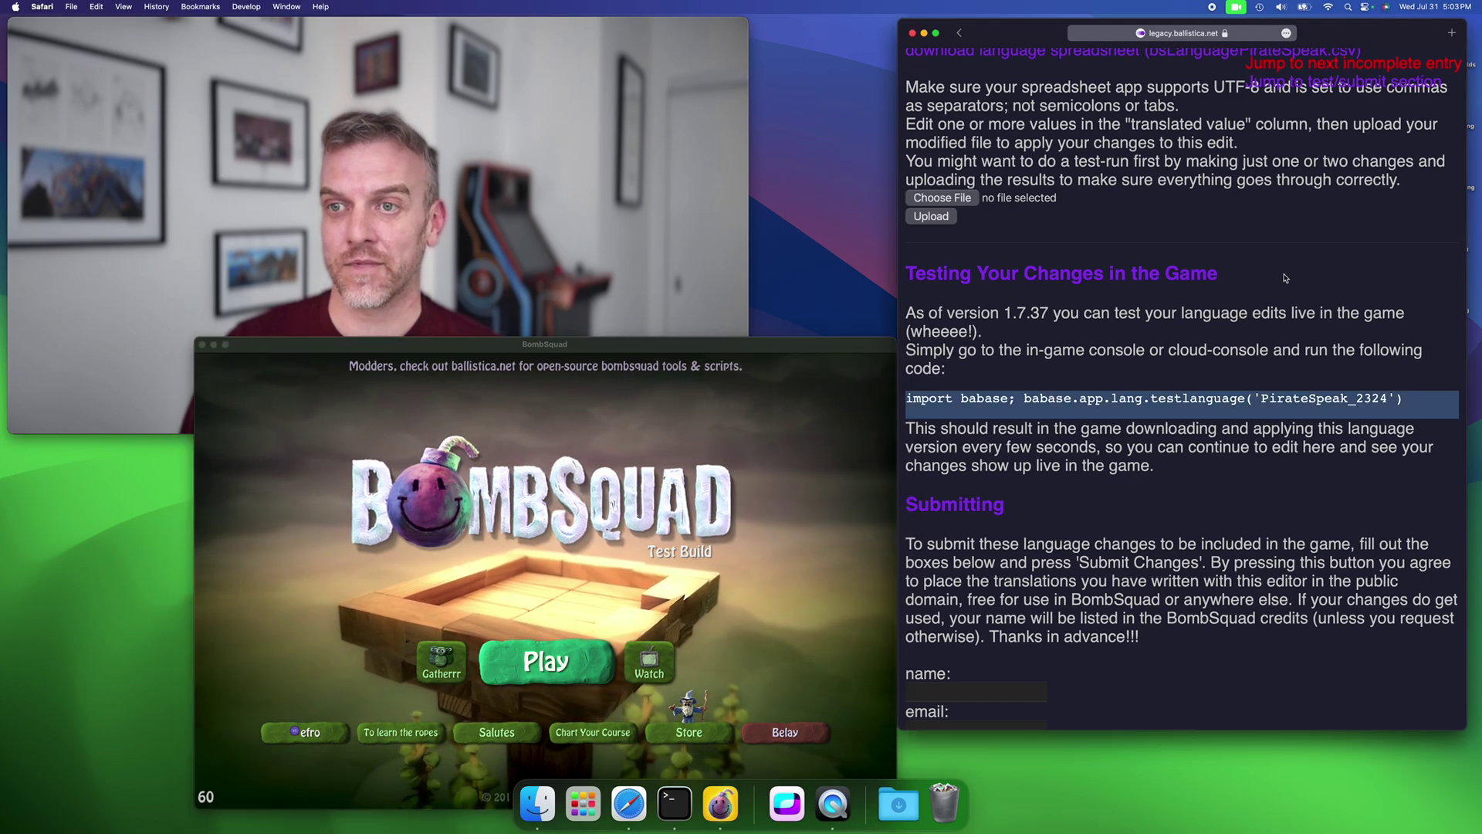
click(755, 464)
key(grave)
key(grave)
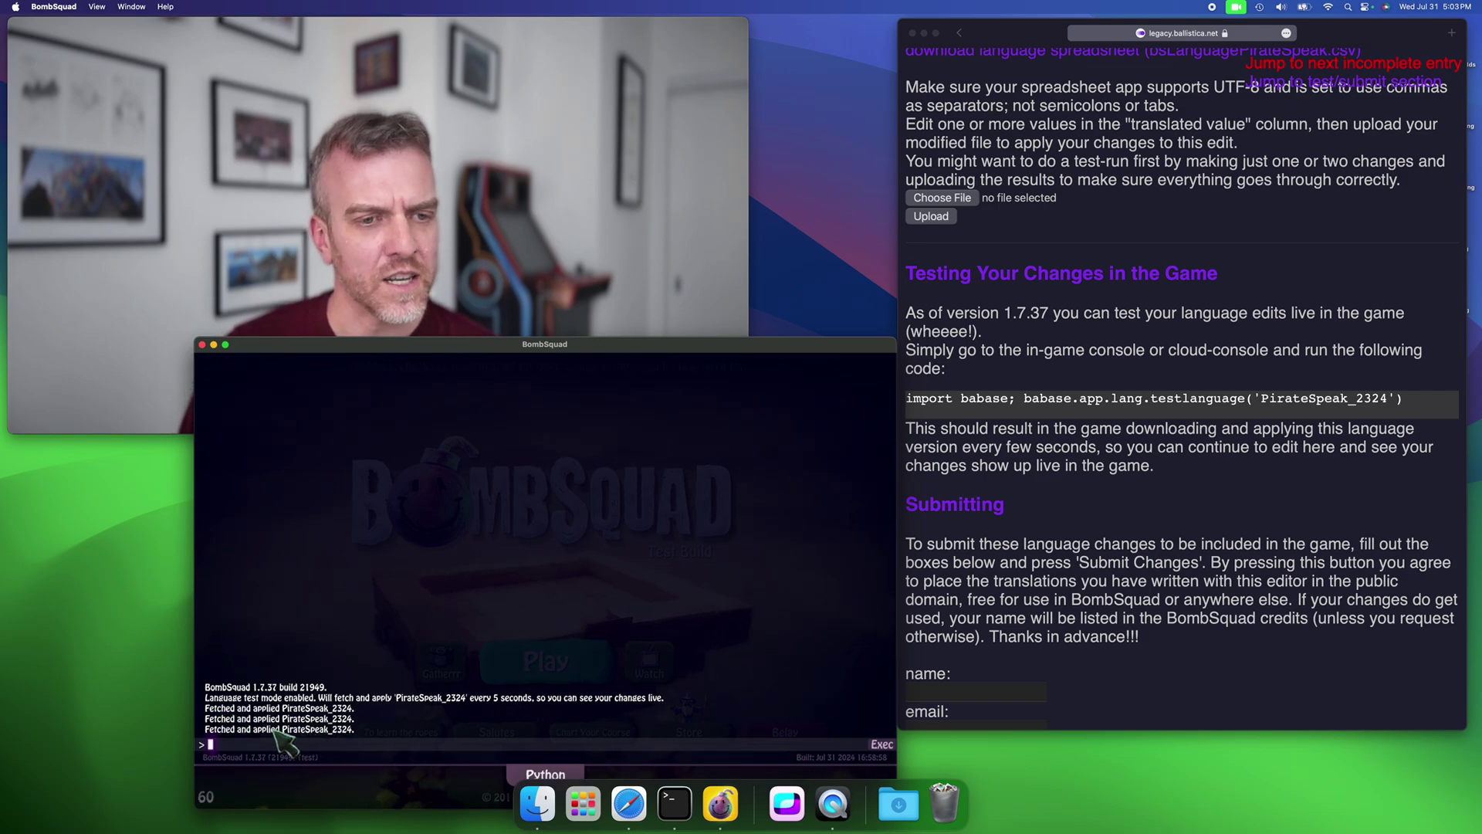
key(grave)
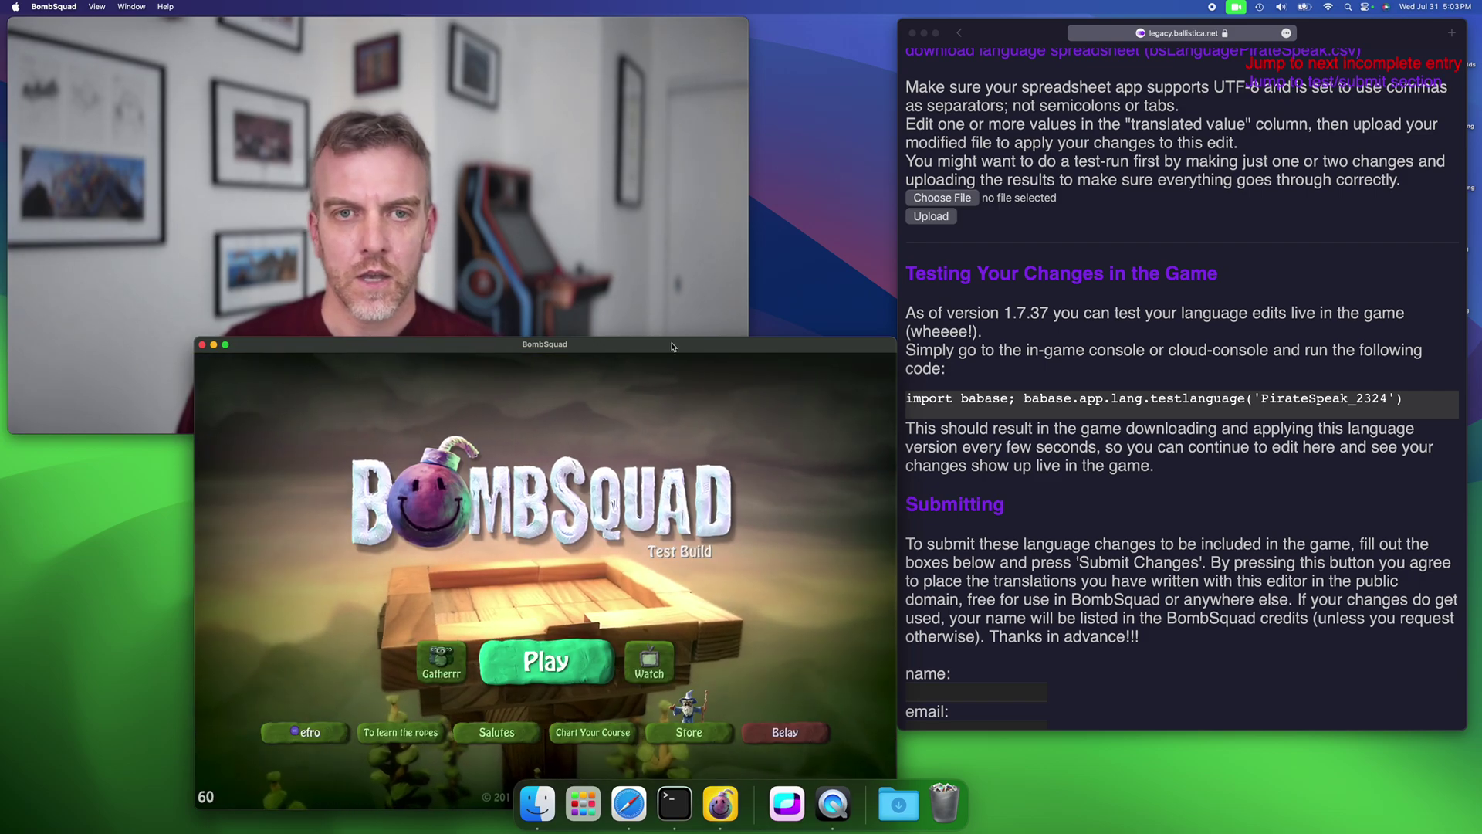
mouse_move(695, 348)
mouse_down()
mouse_move(690, 325)
mouse_move(686, 342)
mouse_up()
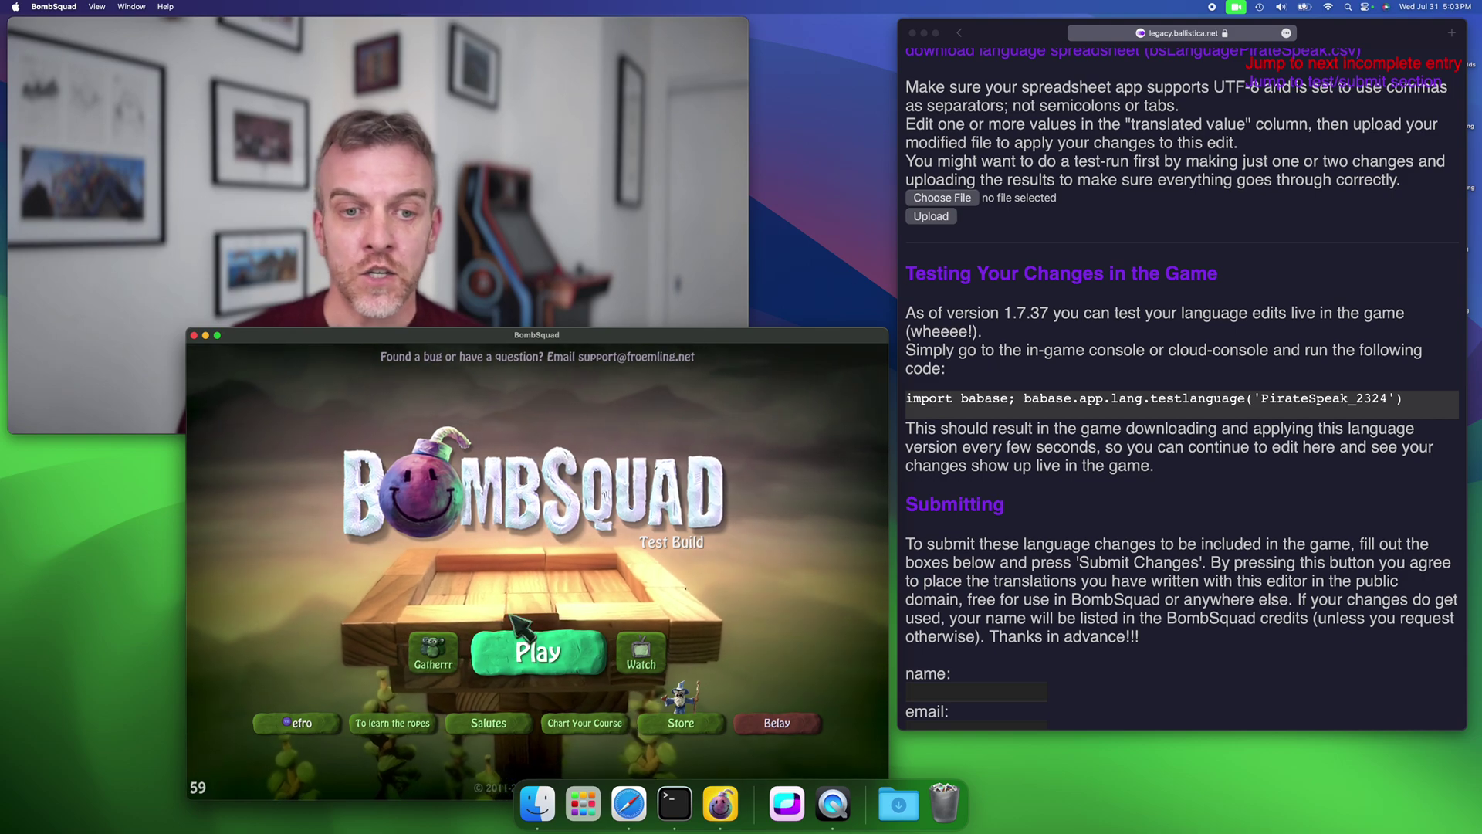
Switch to the translation page in Safari, search it for "playtext" and open the untranslated playText entry
click(974, 213)
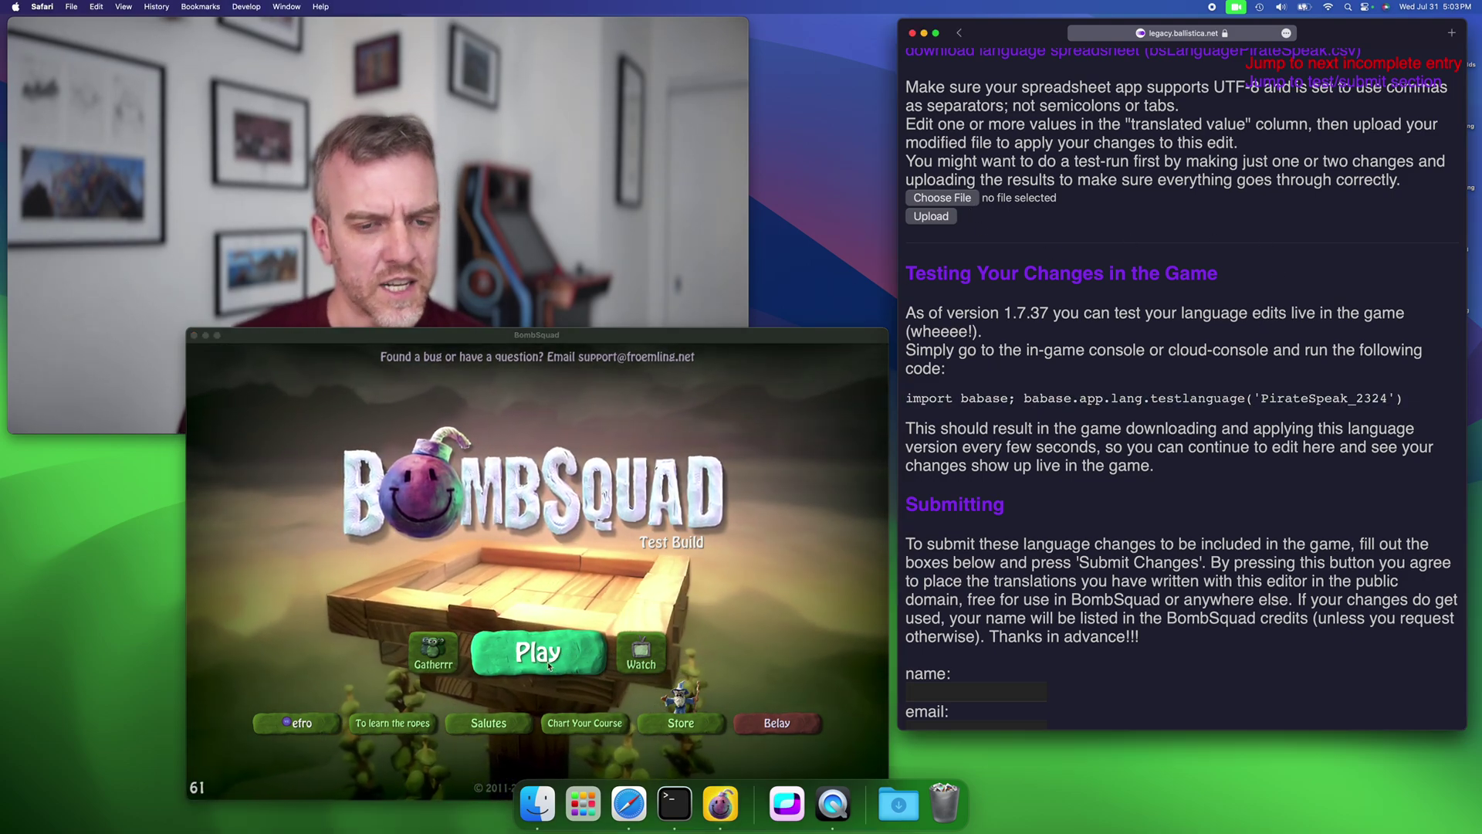
scroll(1152, 417, up, 1)
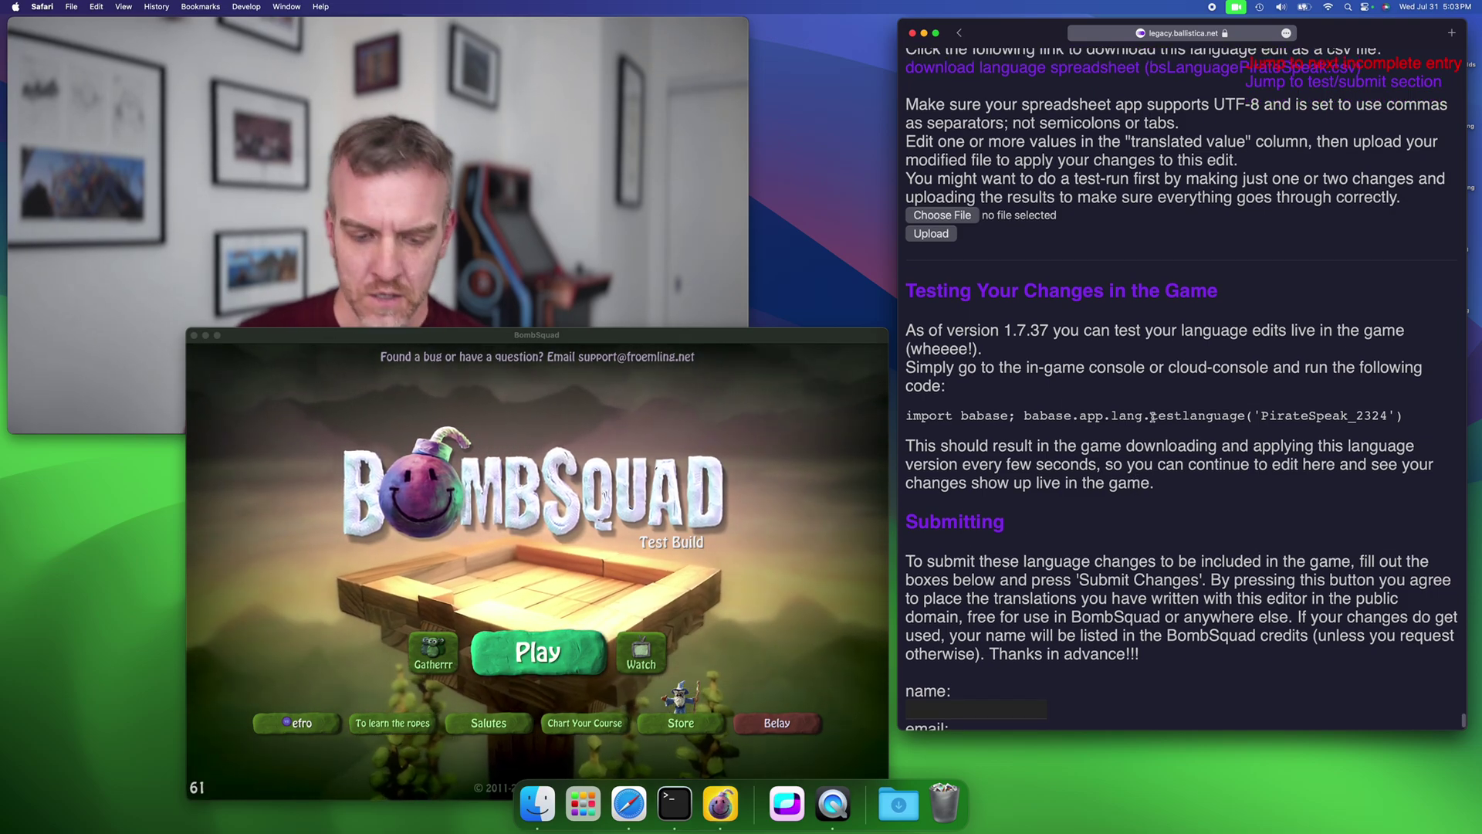
key(super+f)
text(play)
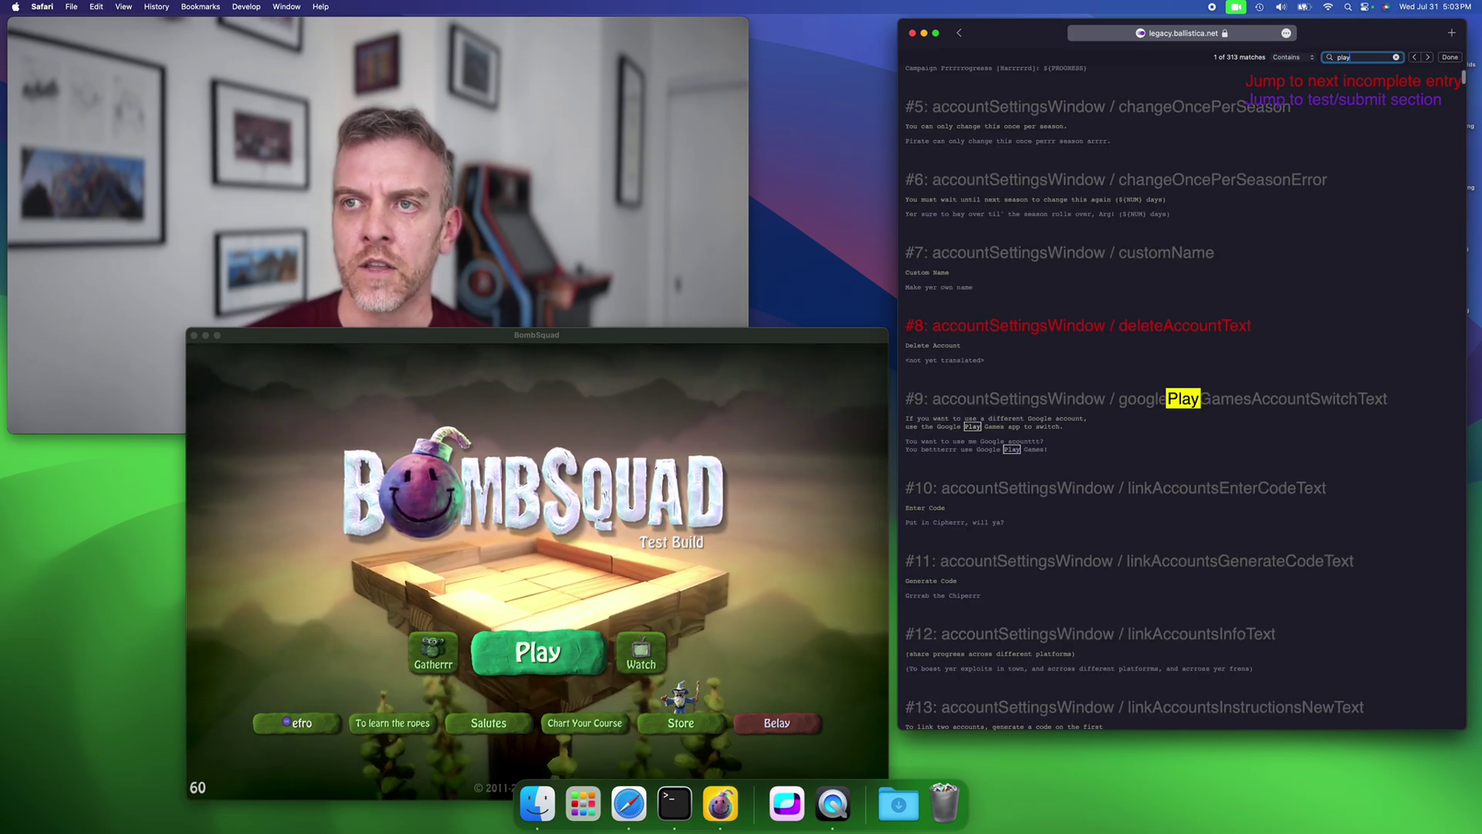
text(text)
key(Return)
key(Return)
key(Return)
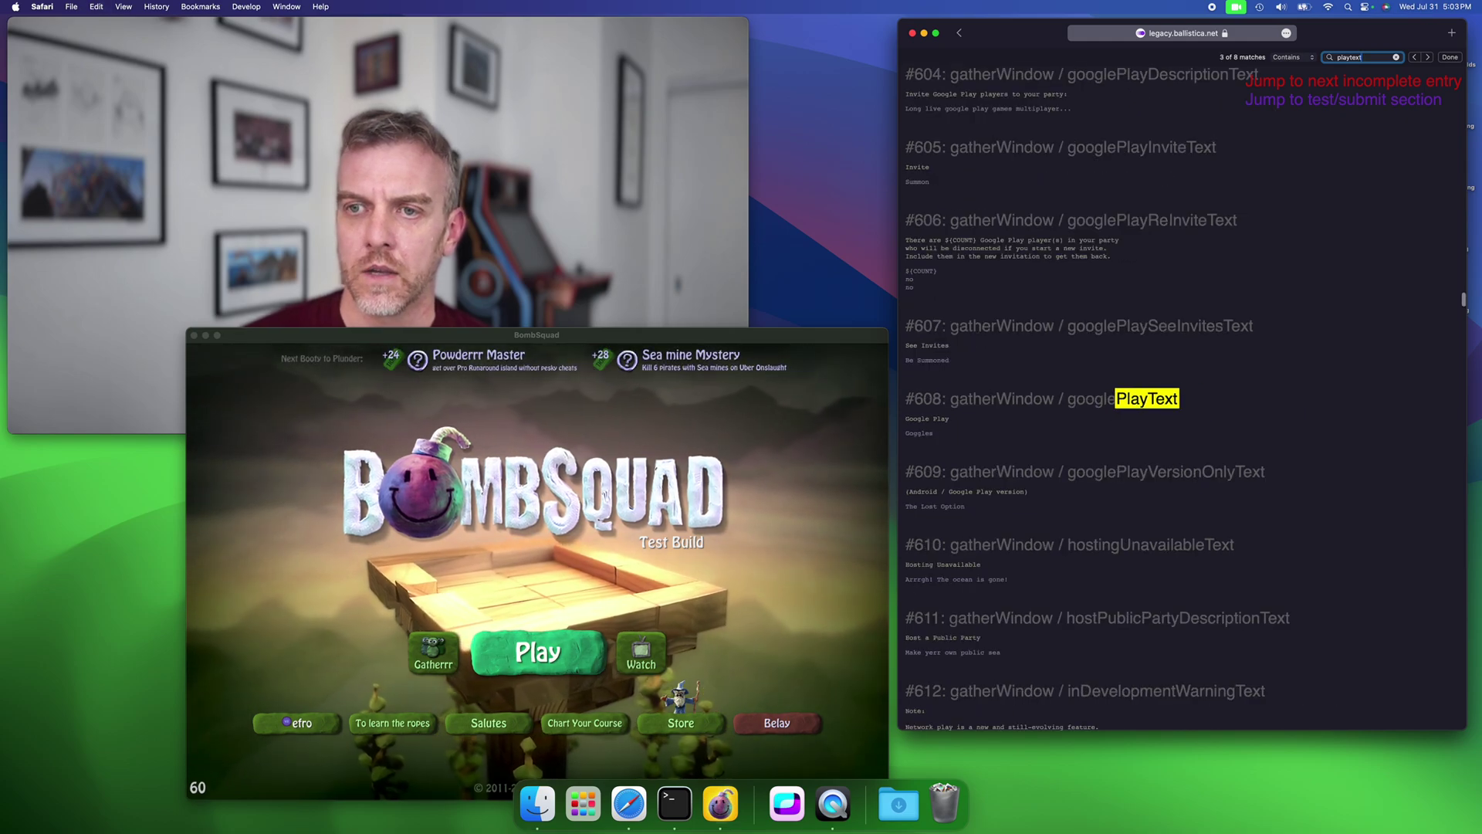
key(Return)
key(Return)
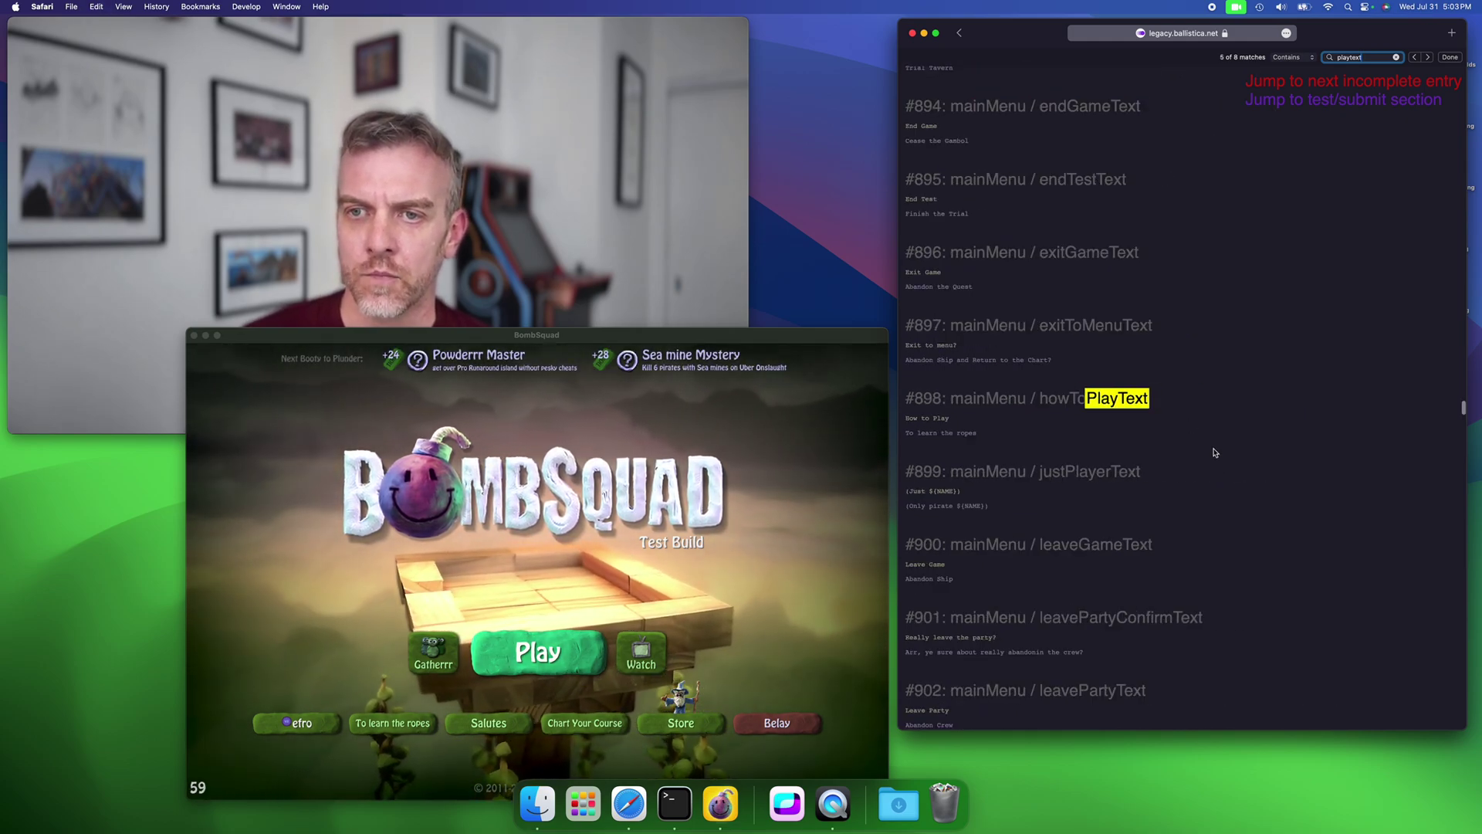
click(1097, 425)
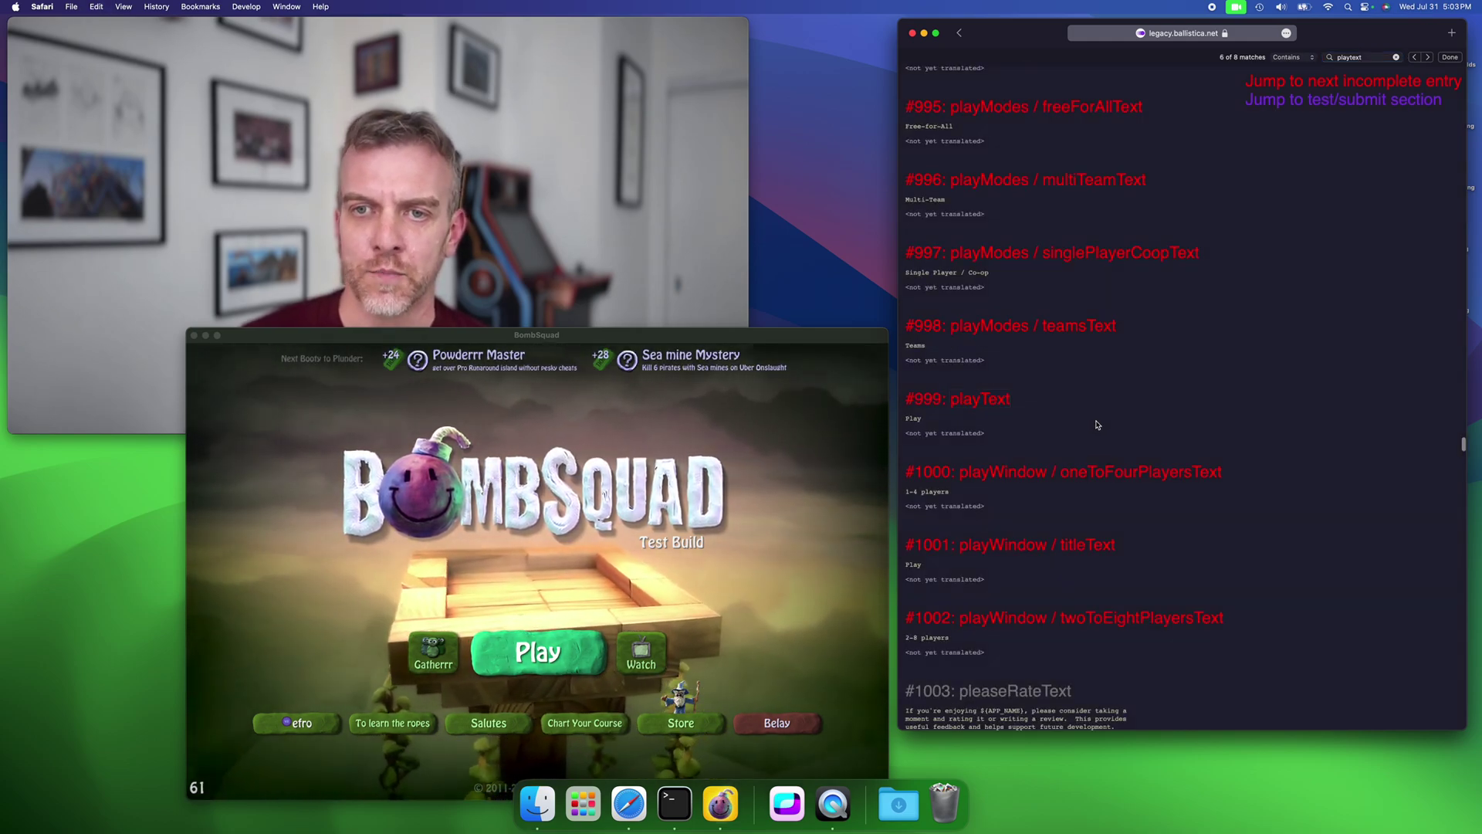
click(975, 401)
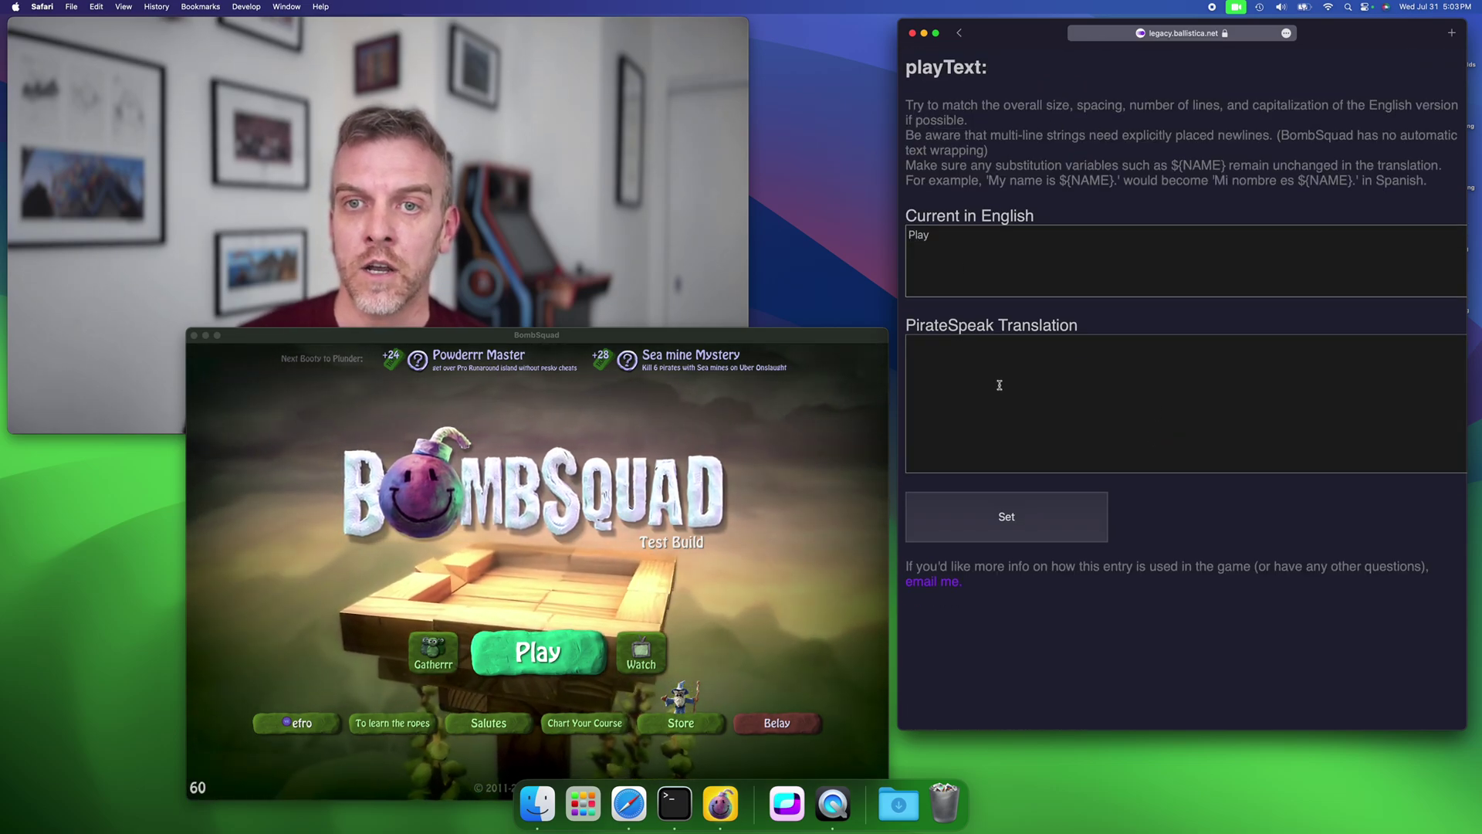
Enter "Playrrrr" as the PirateSpeak translation of playText and save it
click(1043, 383)
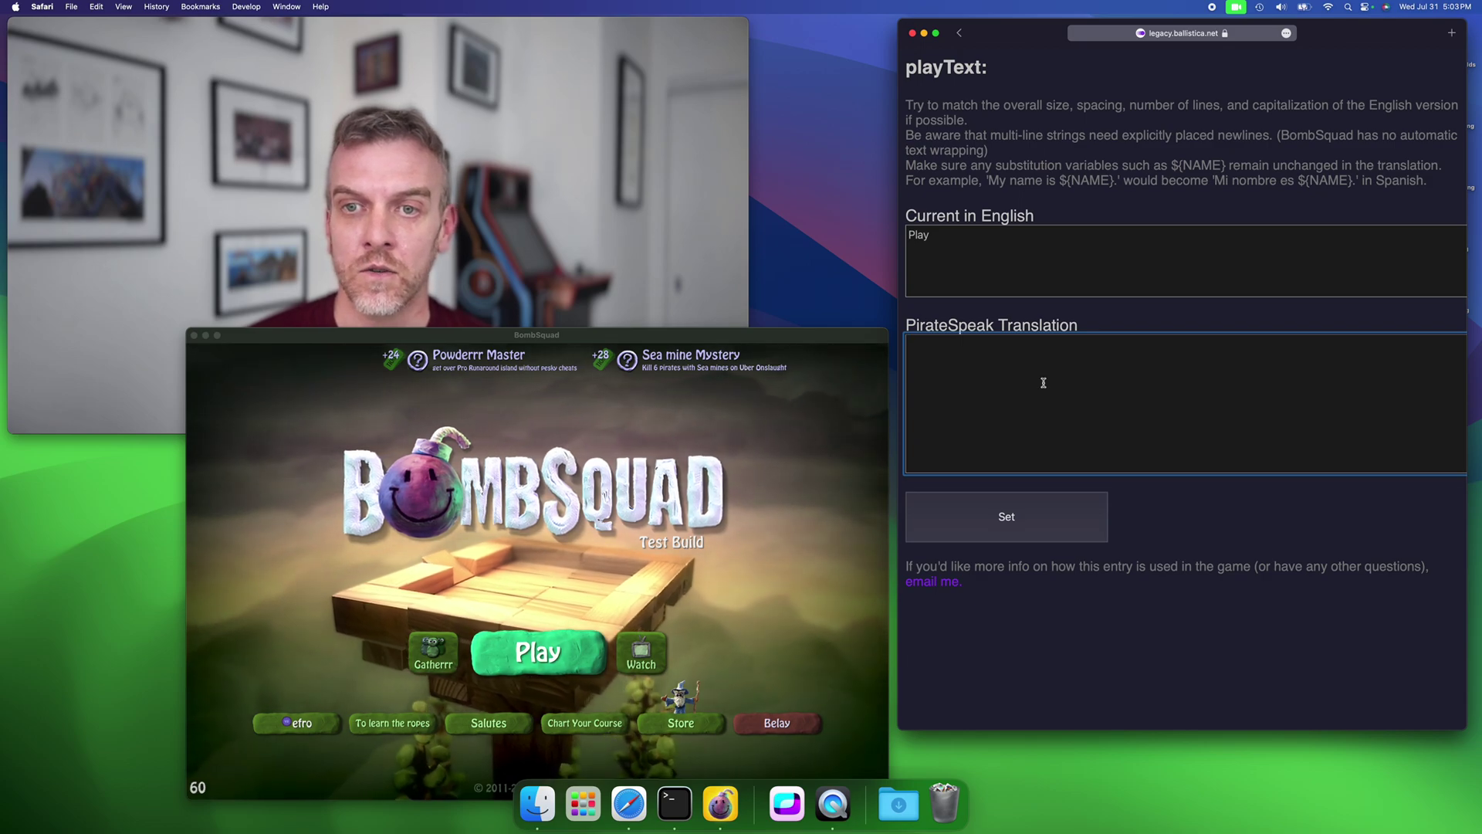
text(Play)
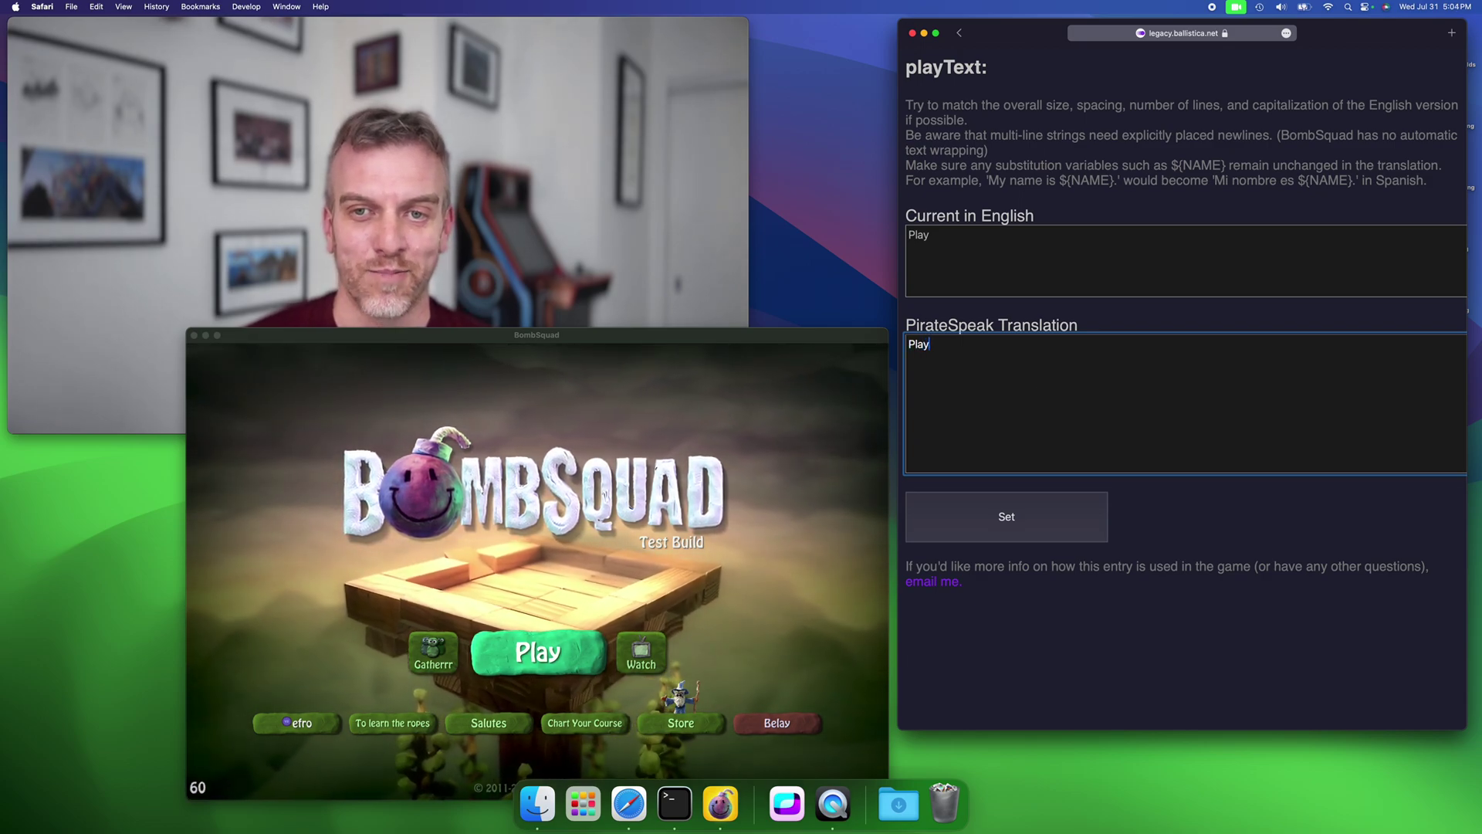
text(rrrr)
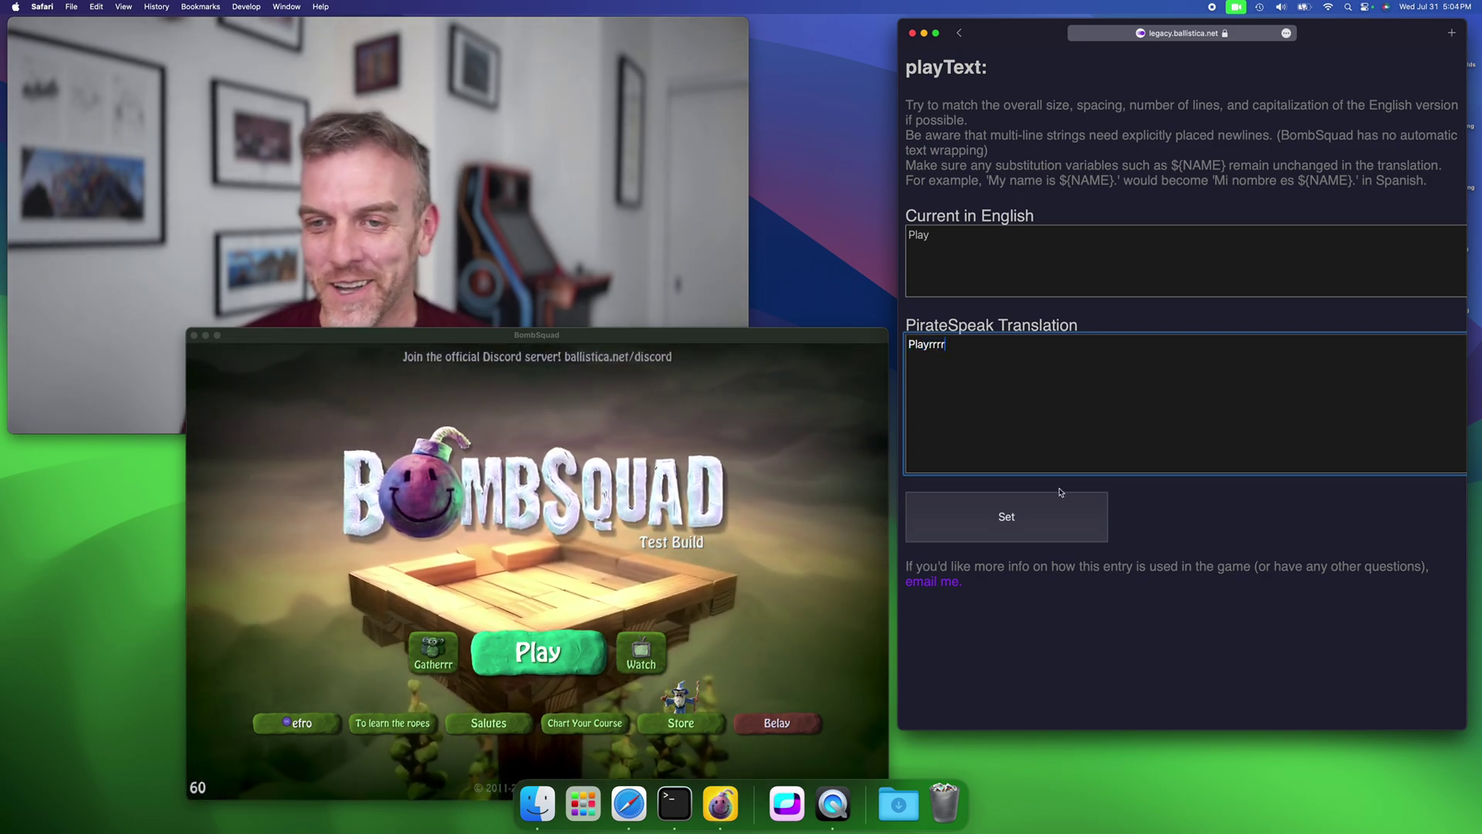
click(1027, 507)
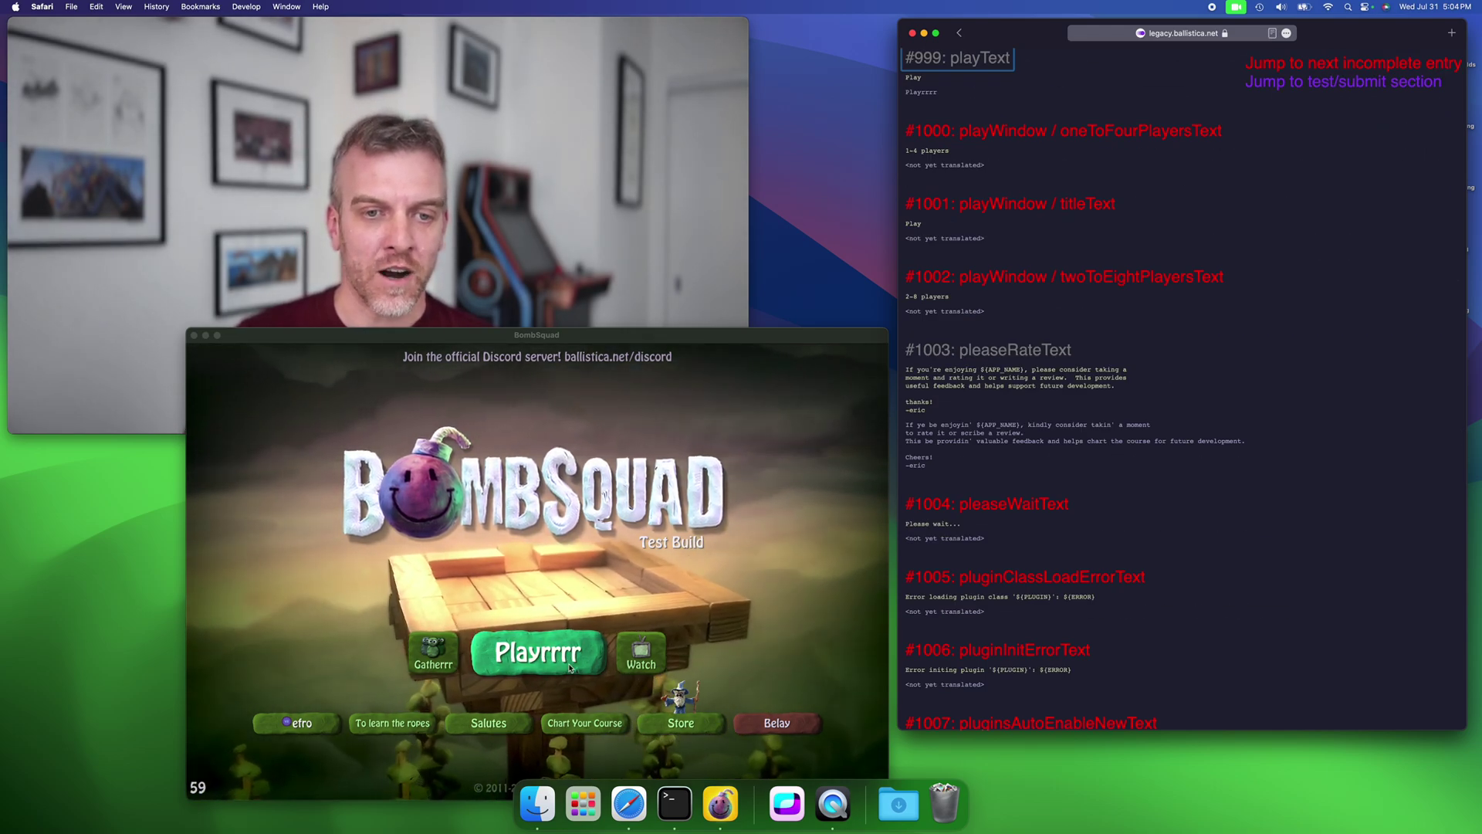
Reopen the playText entry, shorten its PirateSpeak translation to "Playr" and save it
scroll(1213, 411, up, 3)
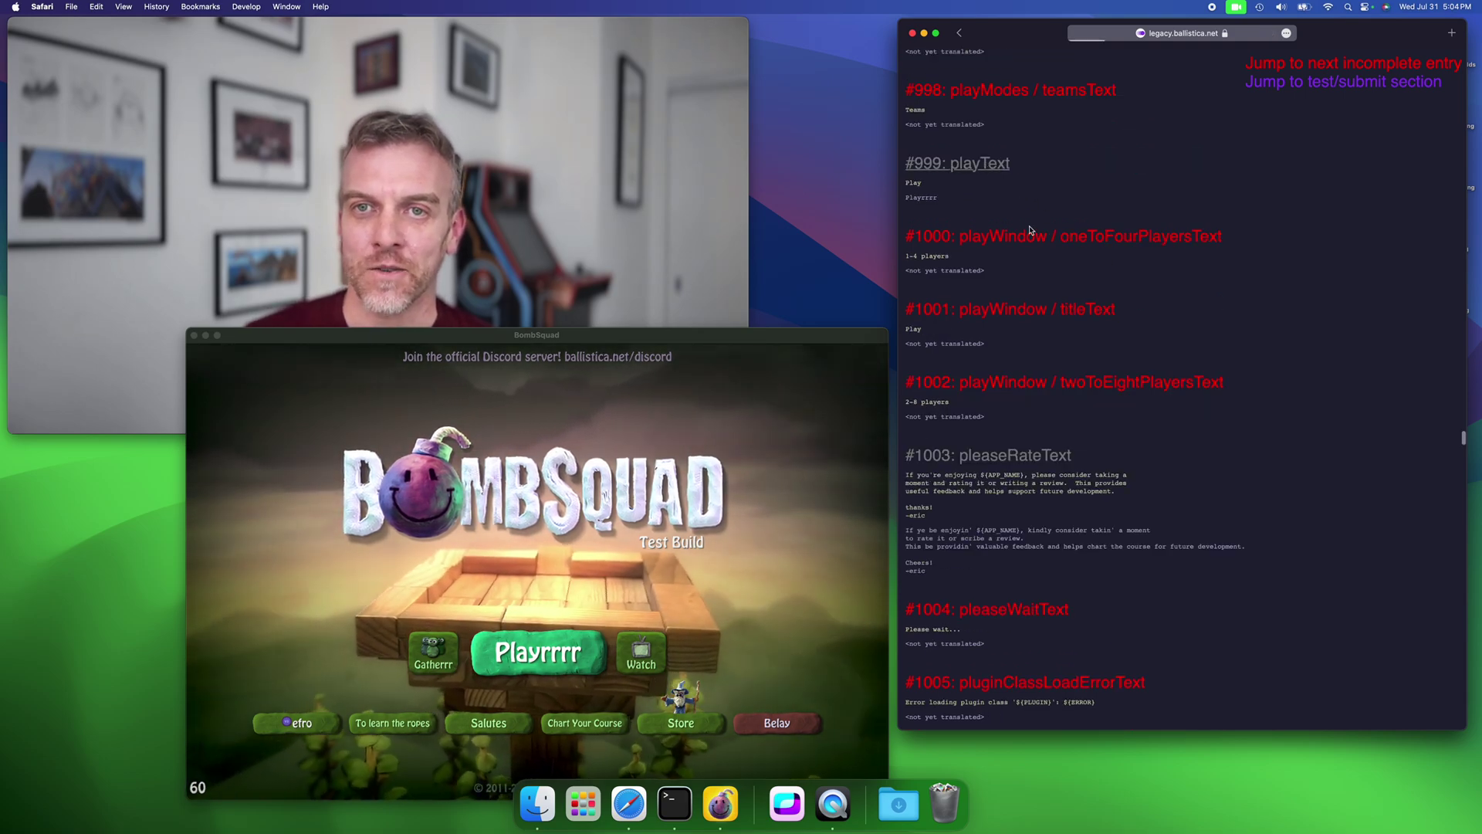
click(996, 163)
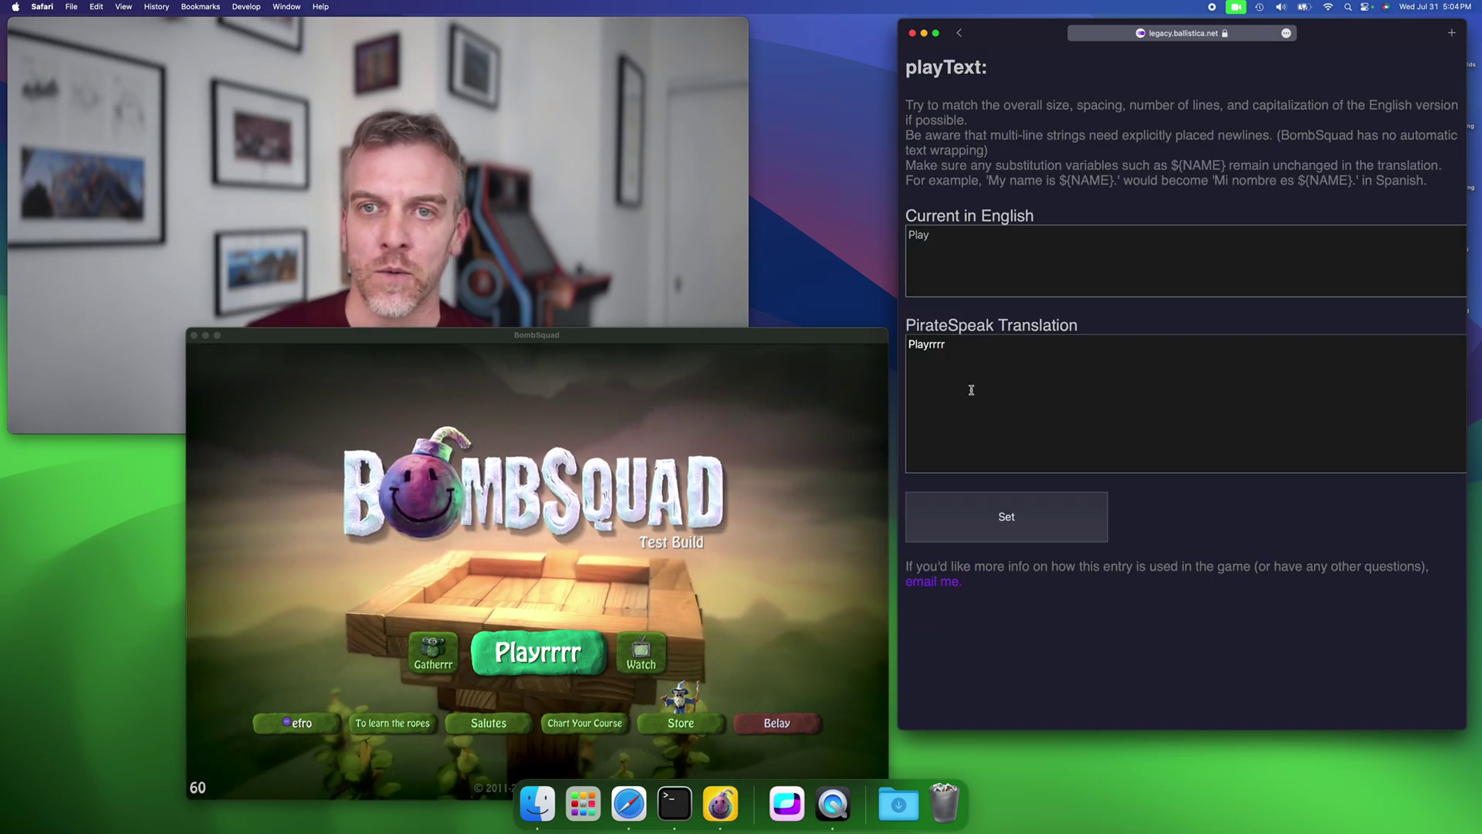
click(966, 347)
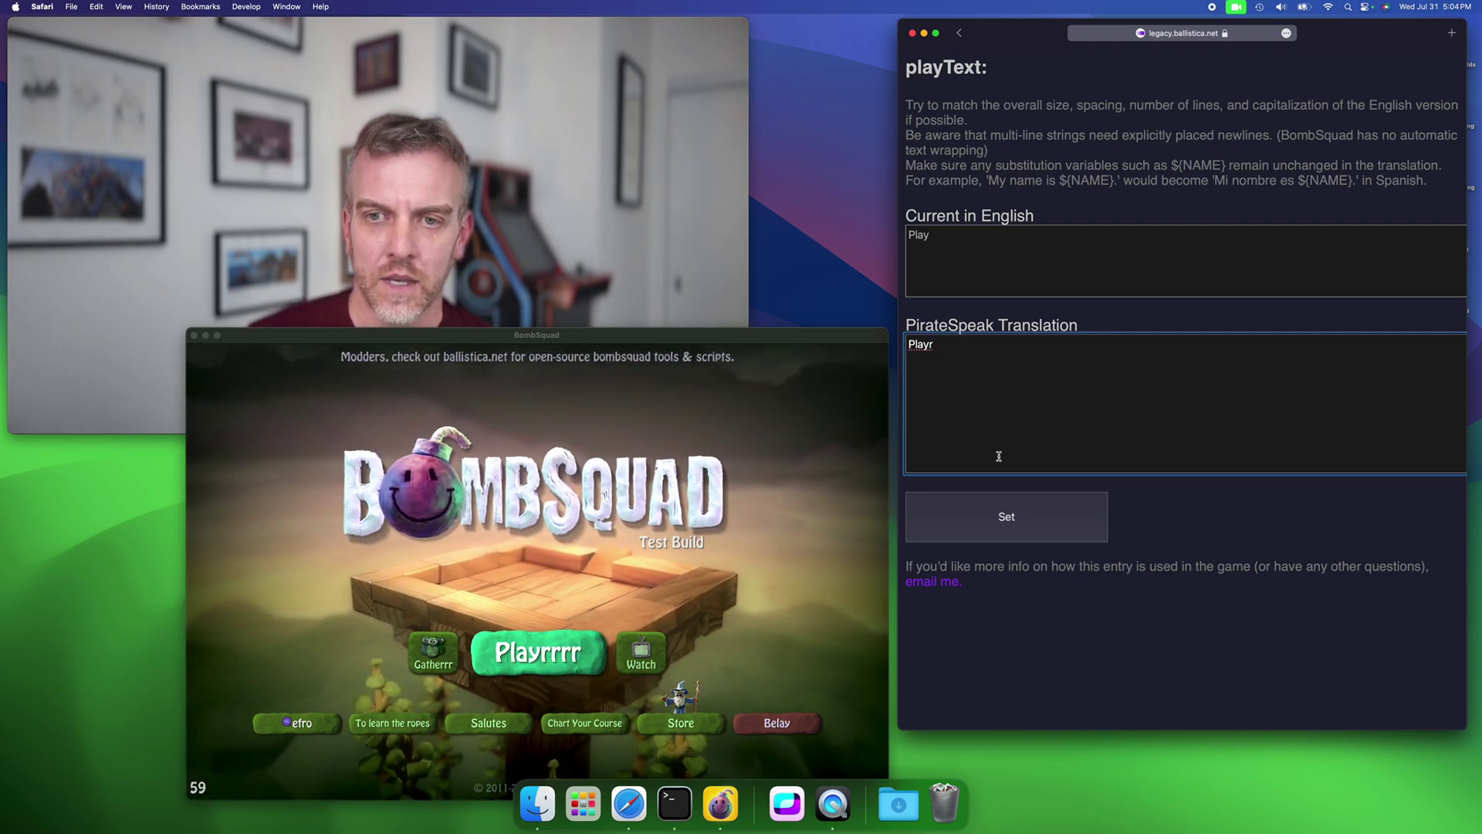
click(984, 523)
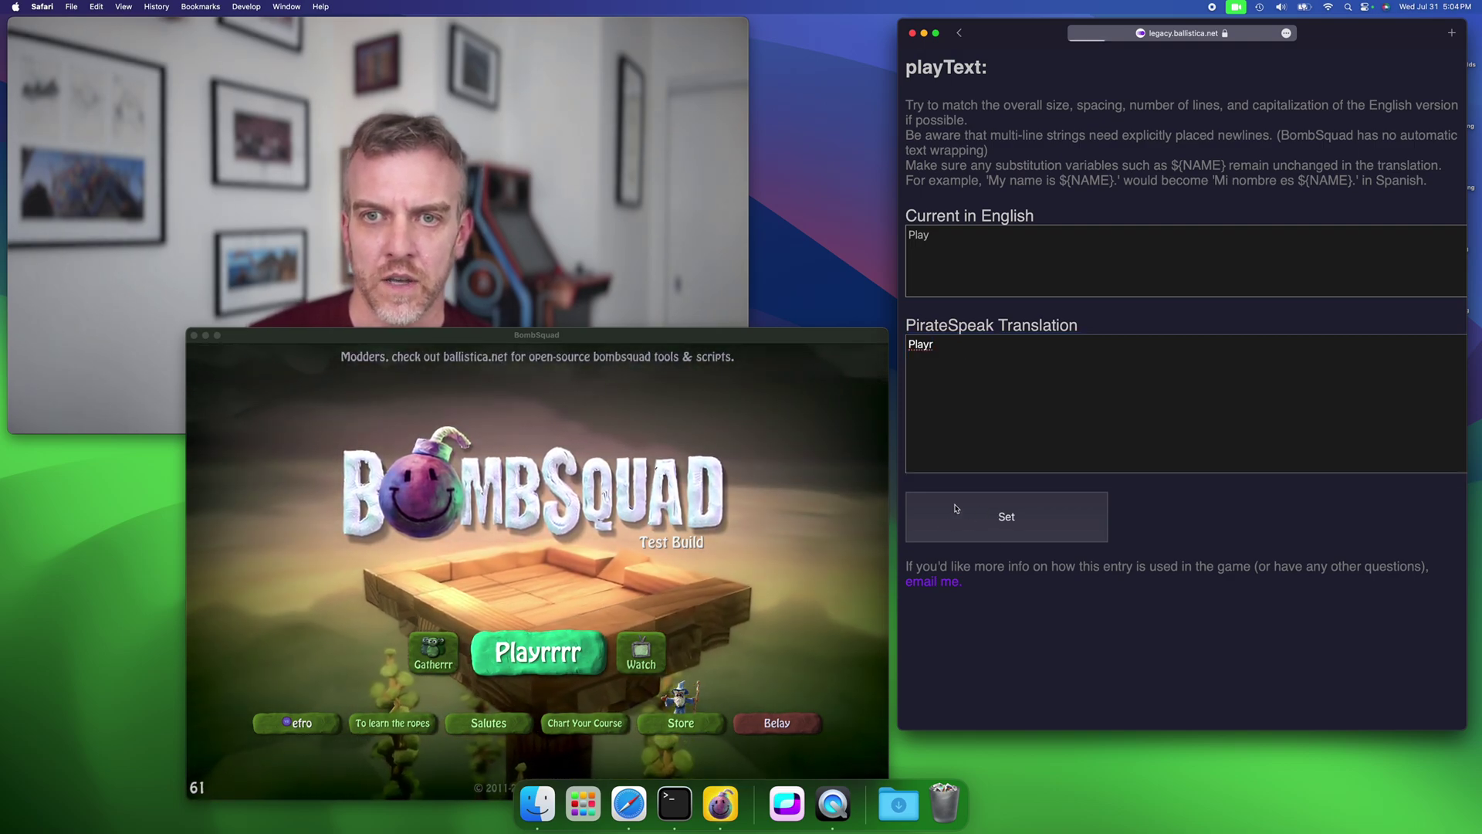